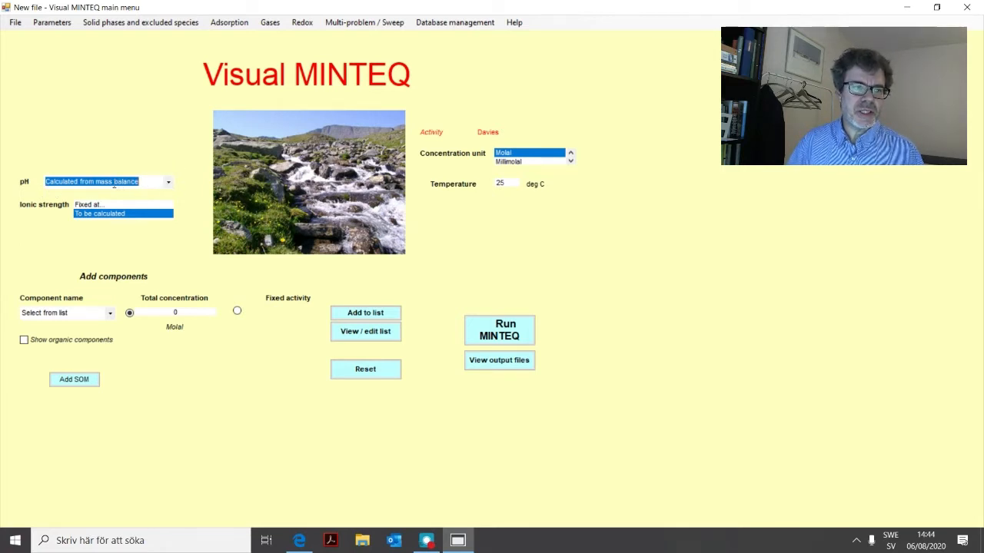
# Set the pH to a fixed value of 6.4.
pyautogui.click(140, 182)
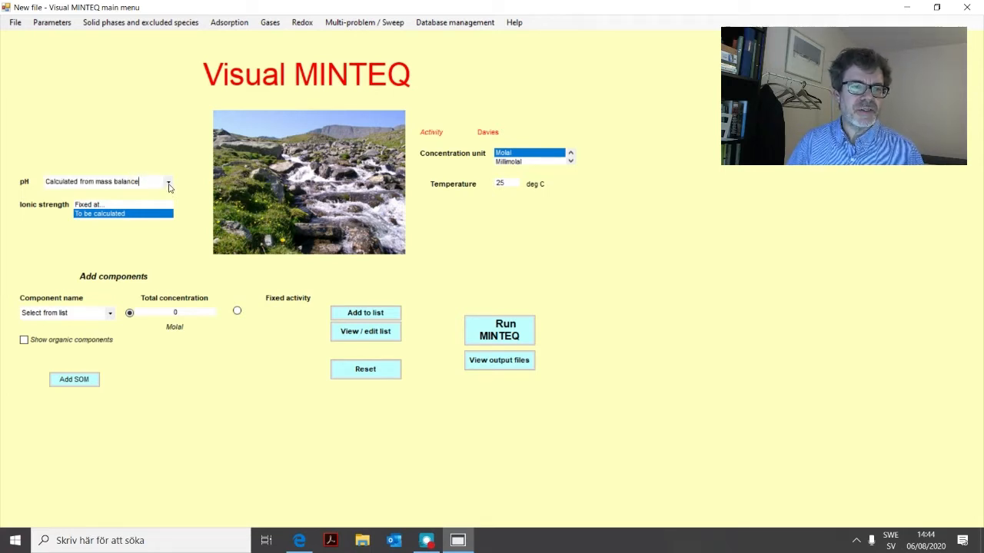
pyautogui.click(169, 184)
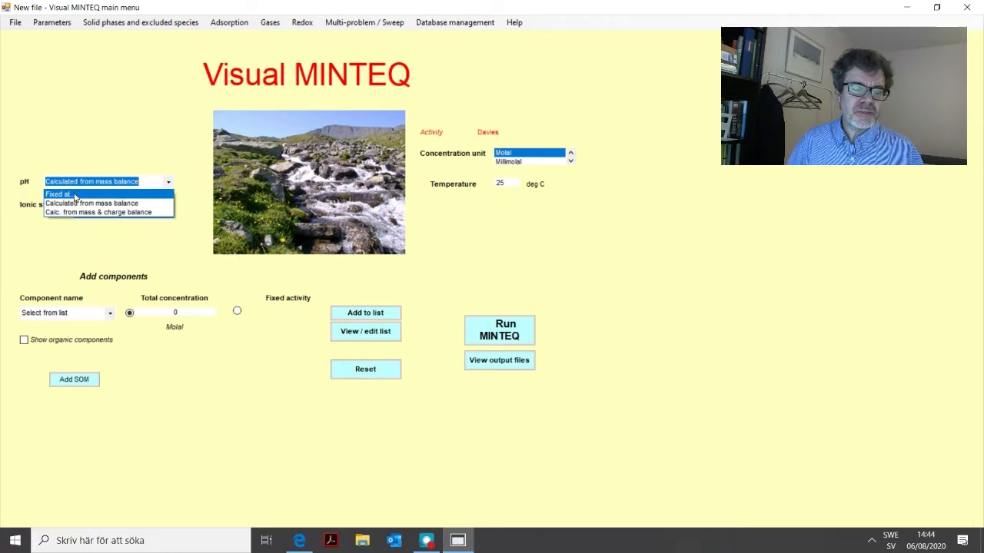
pyautogui.click(74, 195)
pyautogui.click(187, 179)
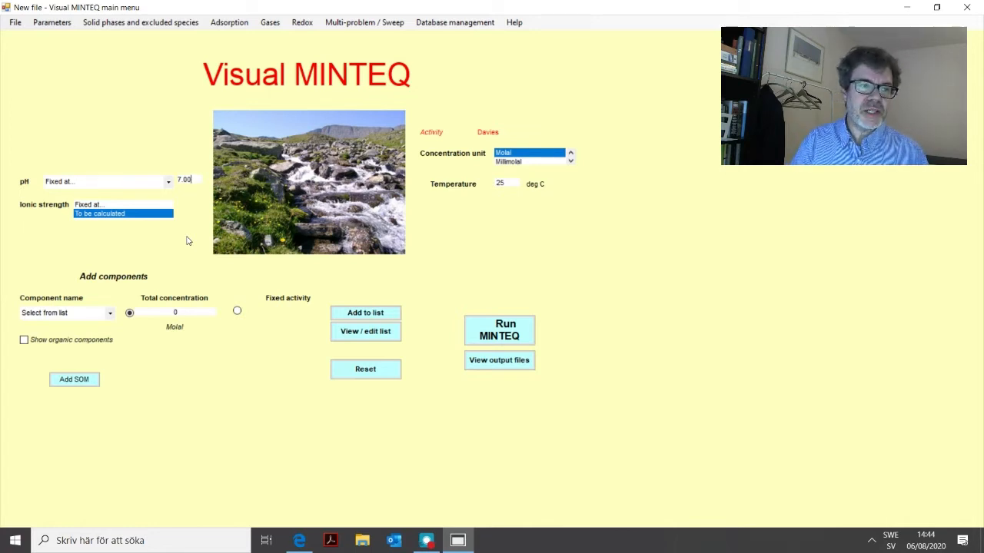
pyautogui.press('BackSpace')
pyautogui.press('BackSpace')
pyautogui.press('BackSpace')
pyautogui.press('BackSpace')
pyautogui.write('6.4')
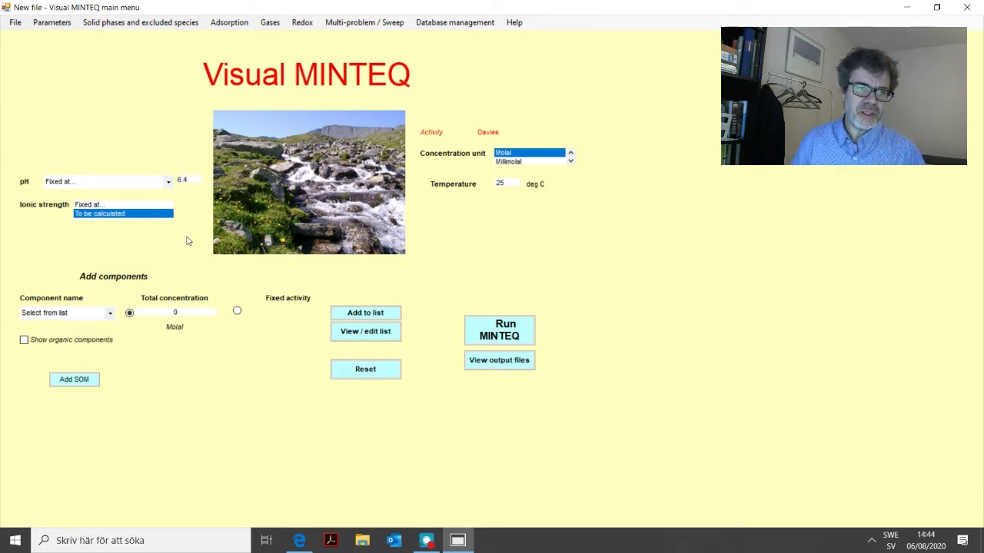
pyautogui.click(169, 183)
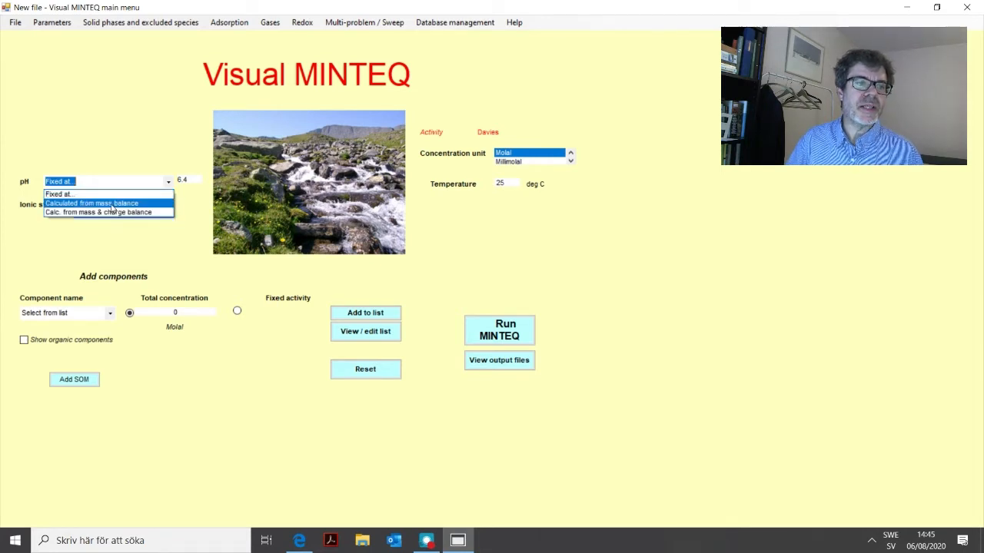
pyautogui.click(197, 200)
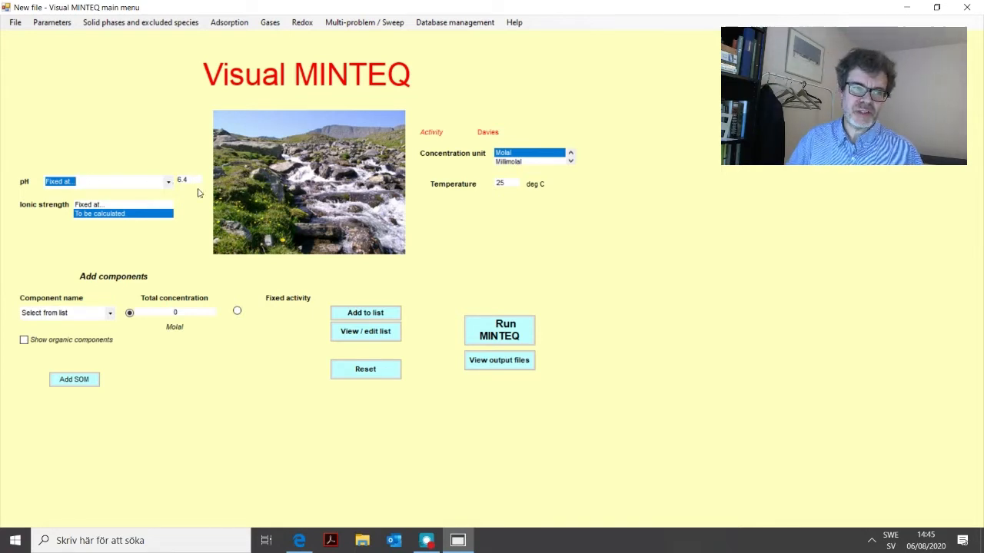
pyautogui.click(104, 204)
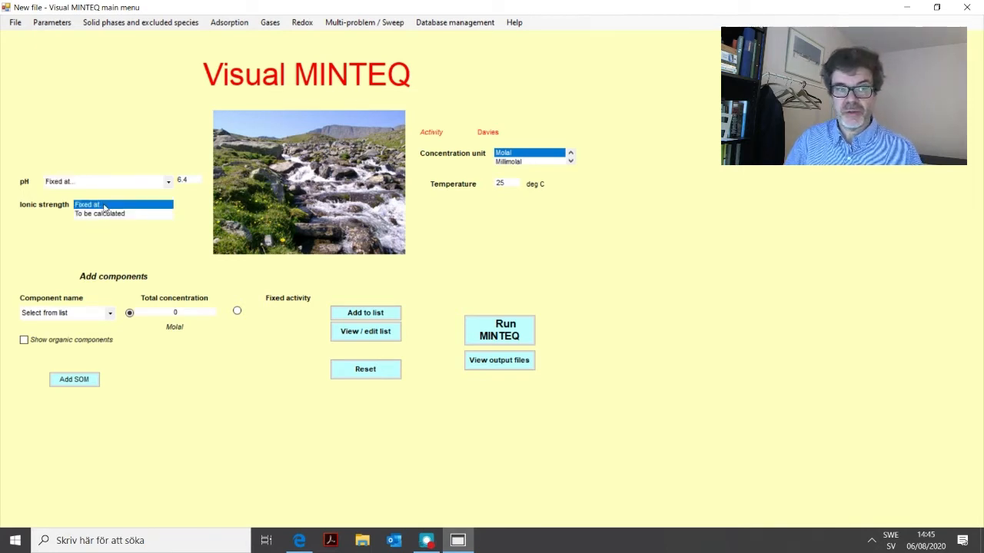
pyautogui.click(193, 204)
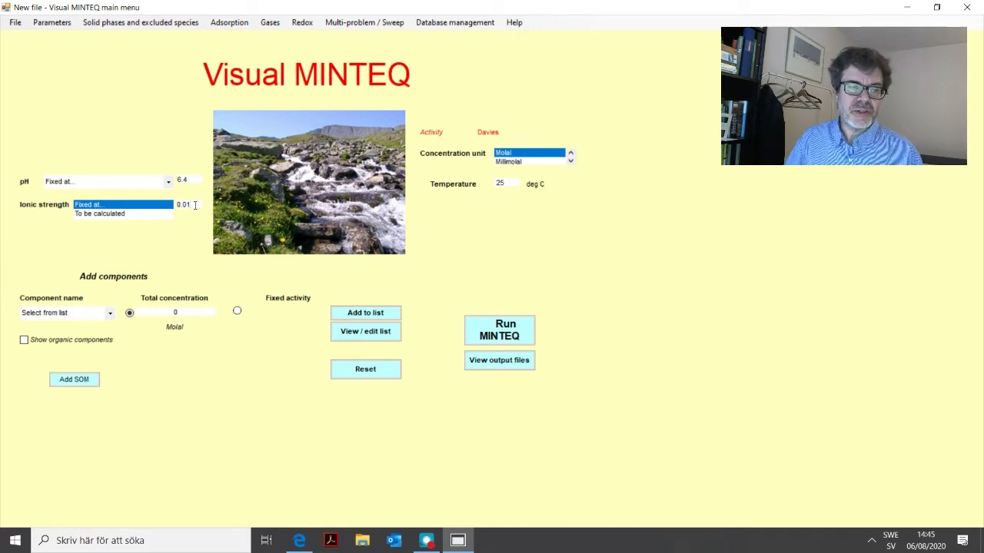
pyautogui.click(112, 214)
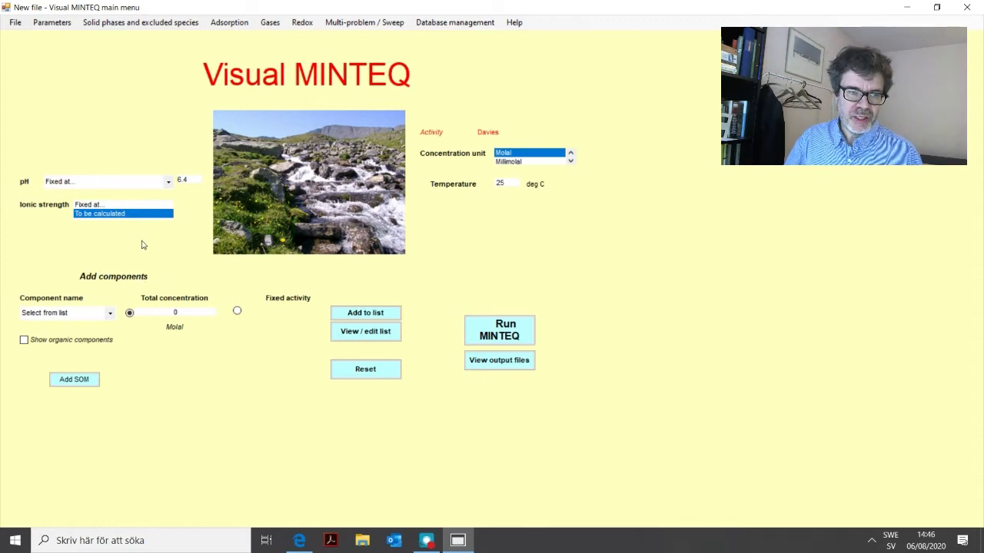
# Choose Ca+2 as the component for the new problem.
pyautogui.click(110, 313)
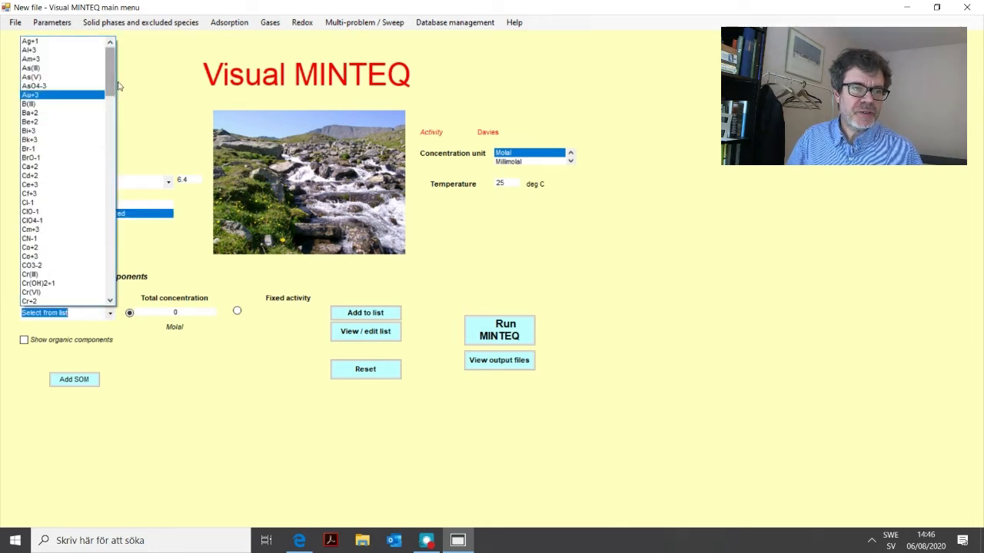
pyautogui.moveTo(108, 68); pyautogui.dragTo(110, 67)
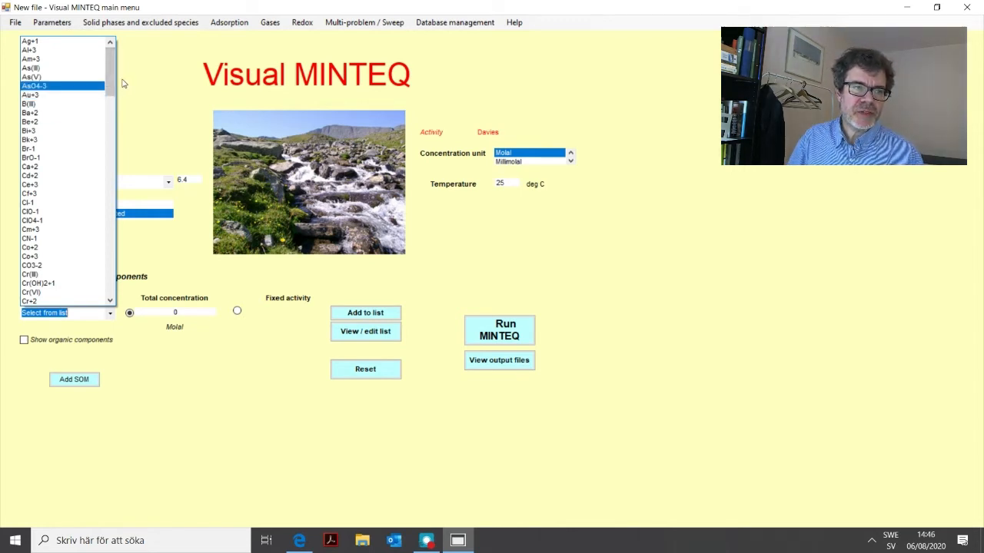
pyautogui.click(40, 167)
pyautogui.click(47, 312)
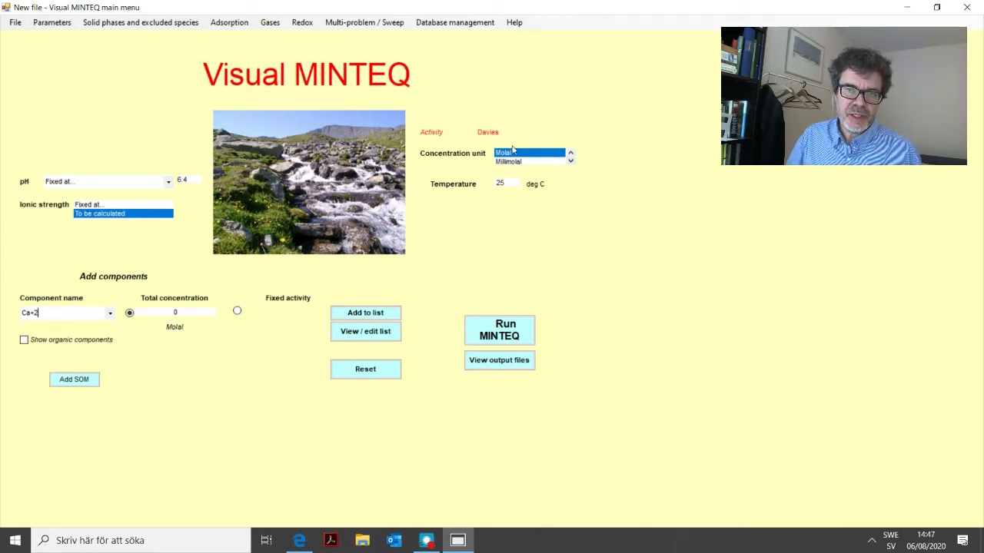
# Set the concentration unit to mg/l.
pyautogui.click(570, 162)
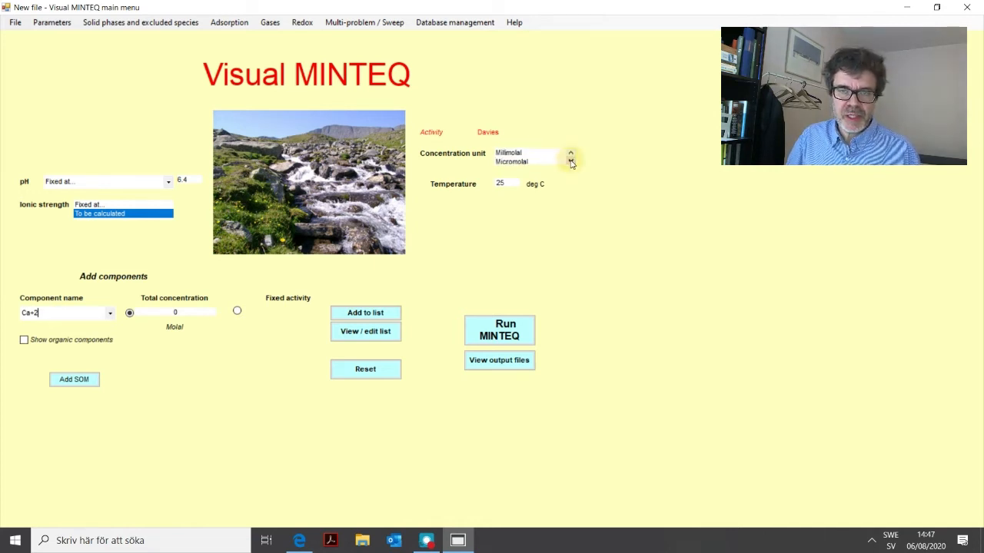
pyautogui.click(570, 162)
pyautogui.click(570, 162)
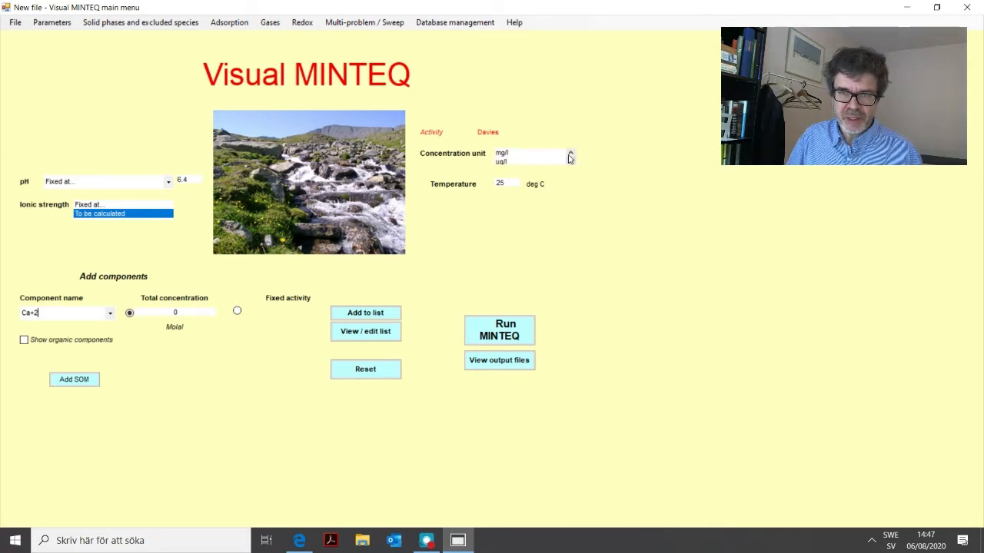
pyautogui.click(506, 154)
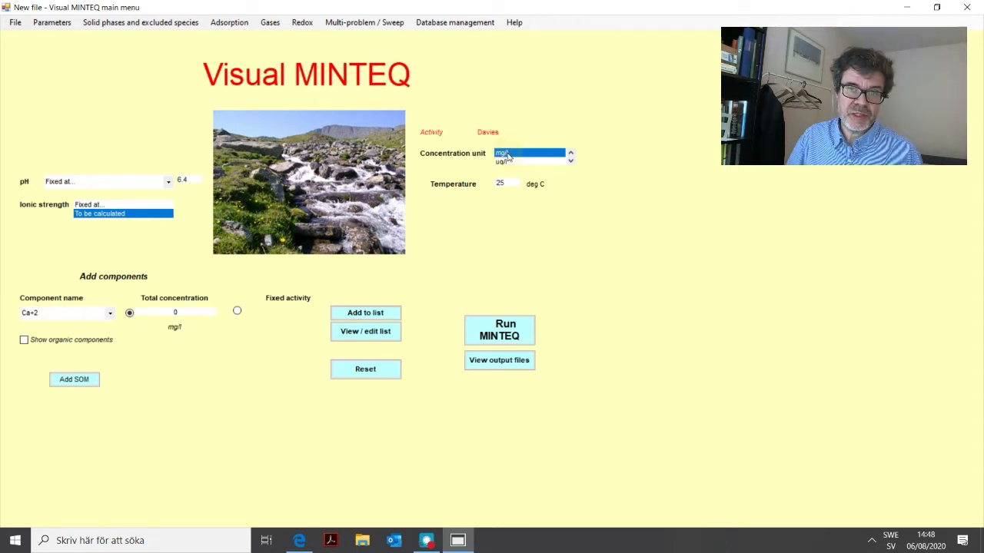
# Give Ca+2 a total concentration of 10 mg/l and add it to the component list.
pyautogui.click(173, 312)
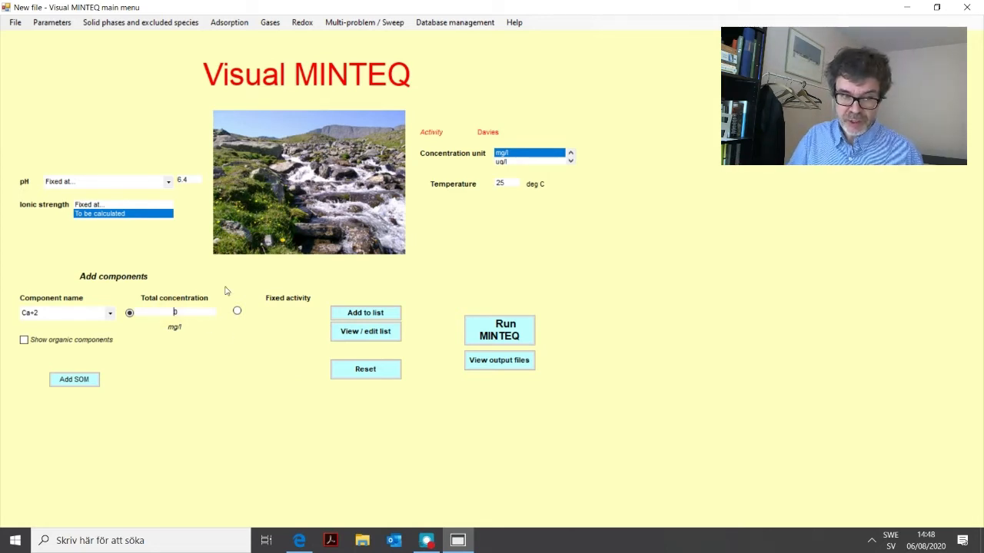
pyautogui.write('1')
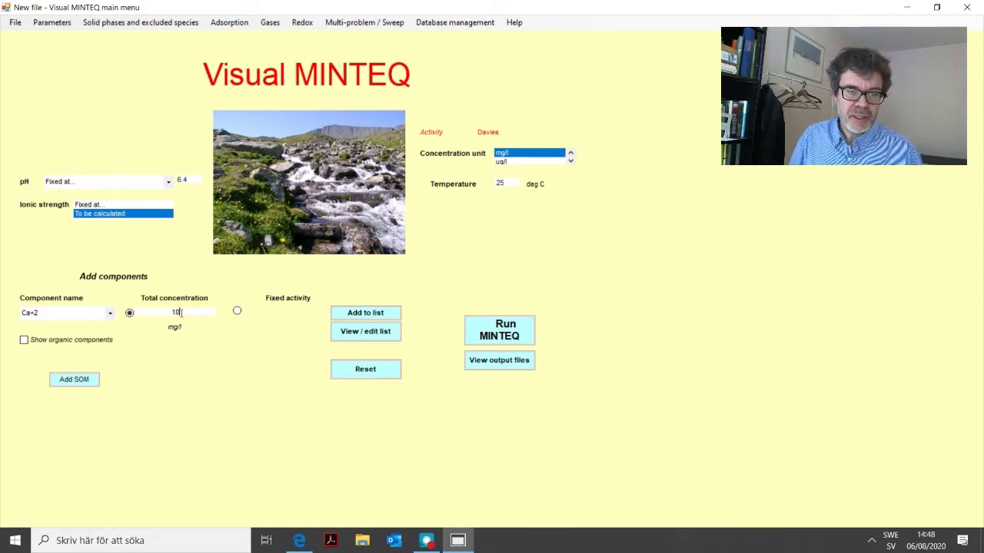
pyautogui.click(365, 313)
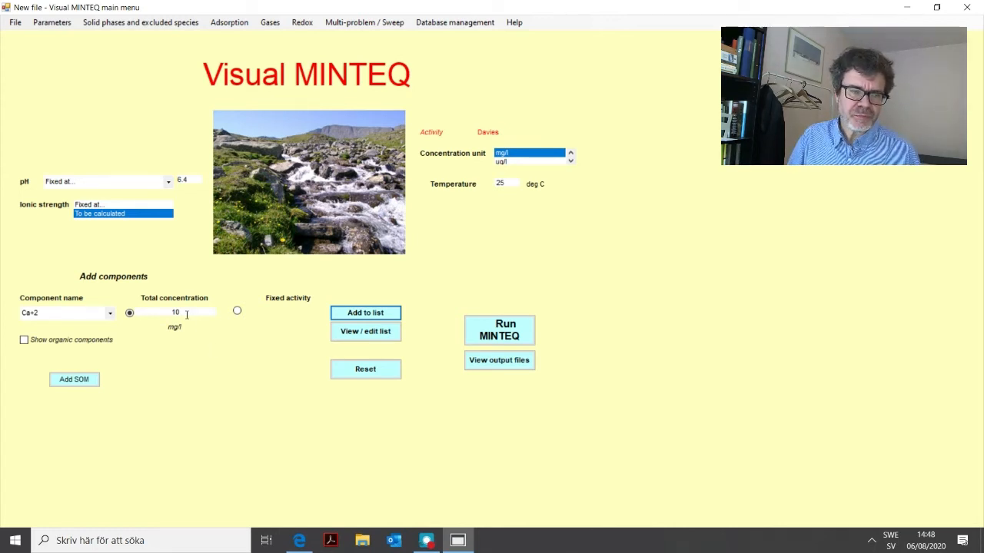
# Look through the available concentration units and check the temperature setting without changing either.
pyautogui.click(571, 153)
pyautogui.click(570, 153)
pyautogui.click(570, 153)
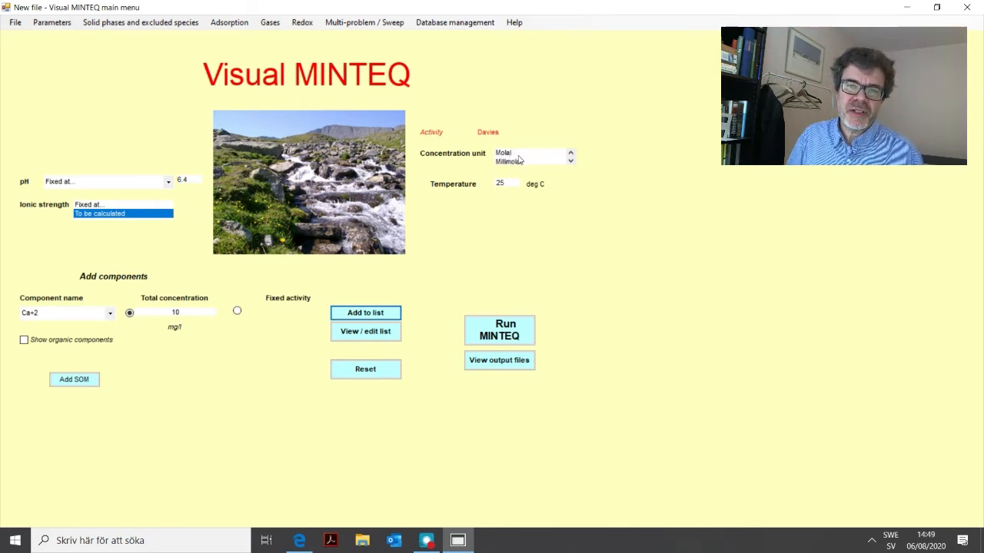
pyautogui.click(570, 161)
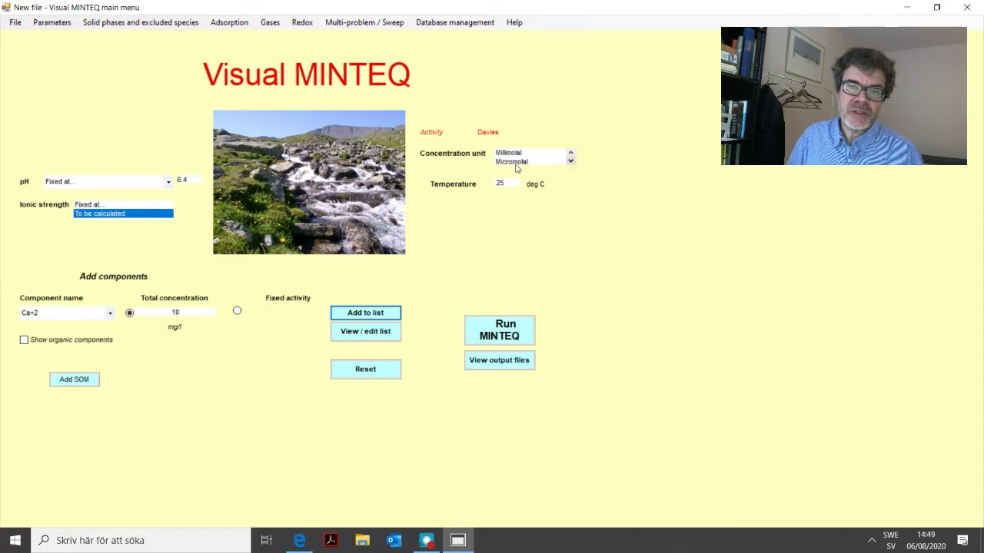
pyautogui.click(570, 161)
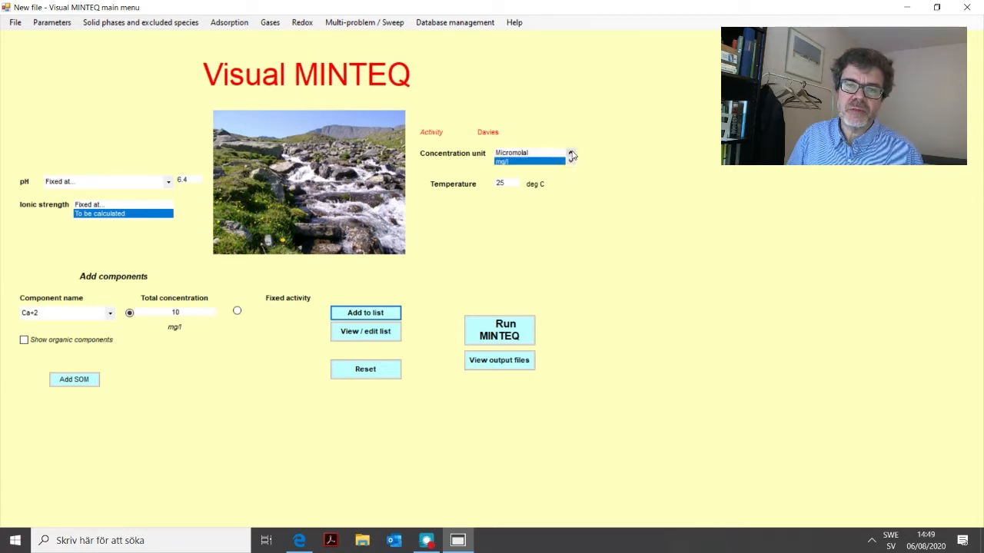
pyautogui.click(571, 154)
pyautogui.click(571, 154)
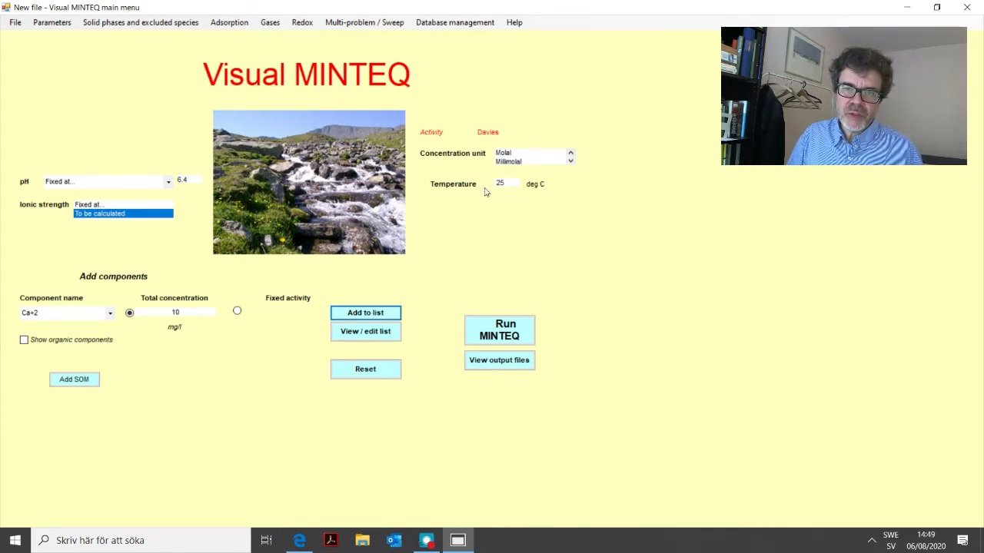
pyautogui.click(507, 184)
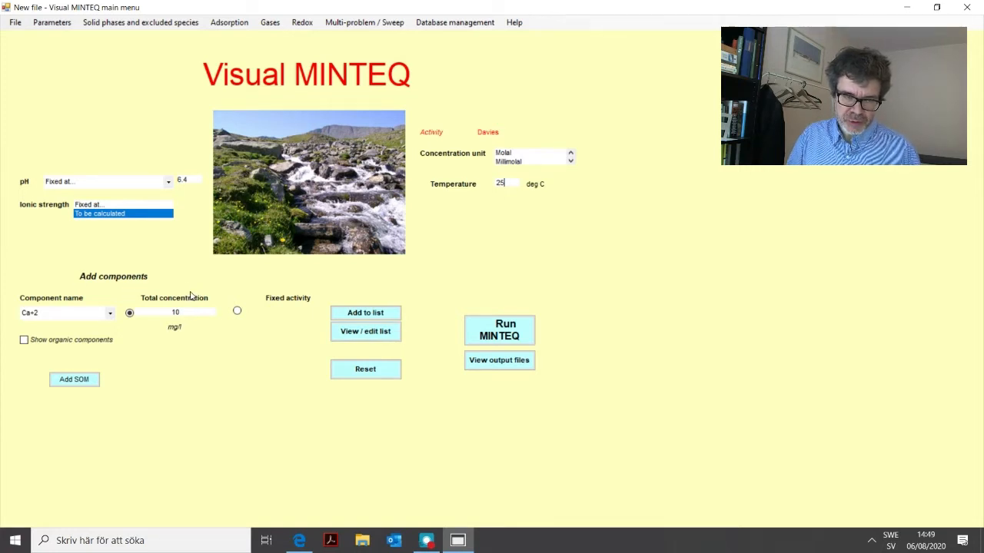
# Review the component list and the fixed species with their log activities, and return to the main menu.
pyautogui.click(366, 333)
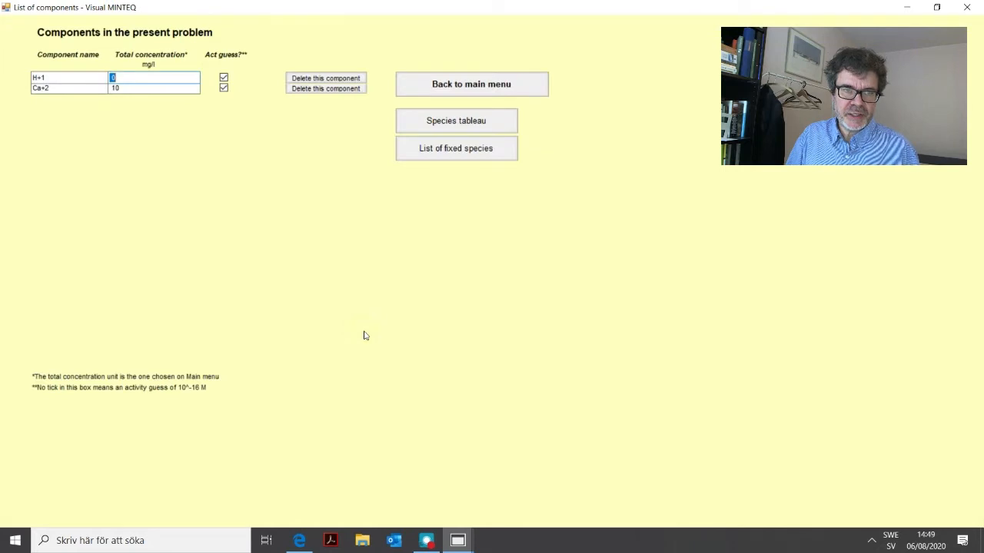
pyautogui.click(125, 88)
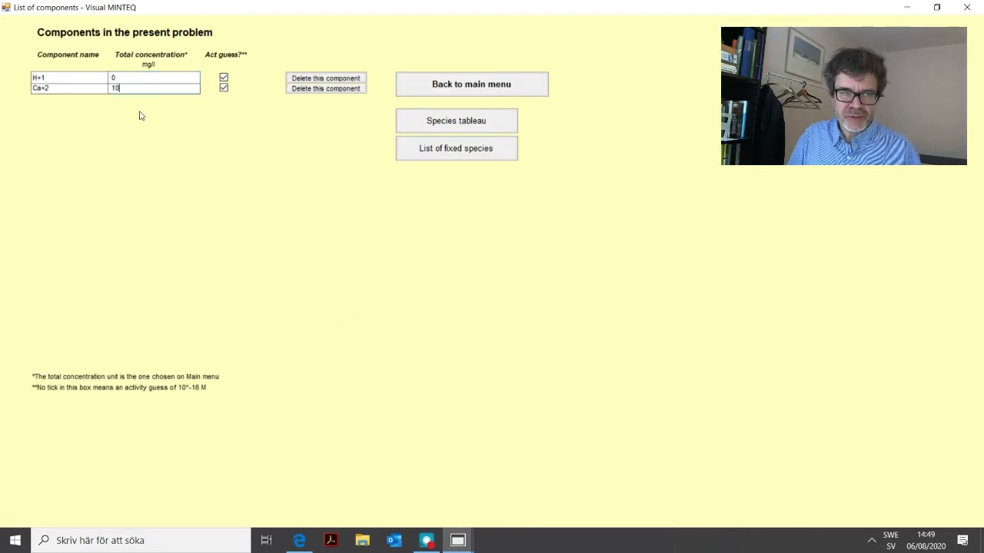
pyautogui.click(121, 77)
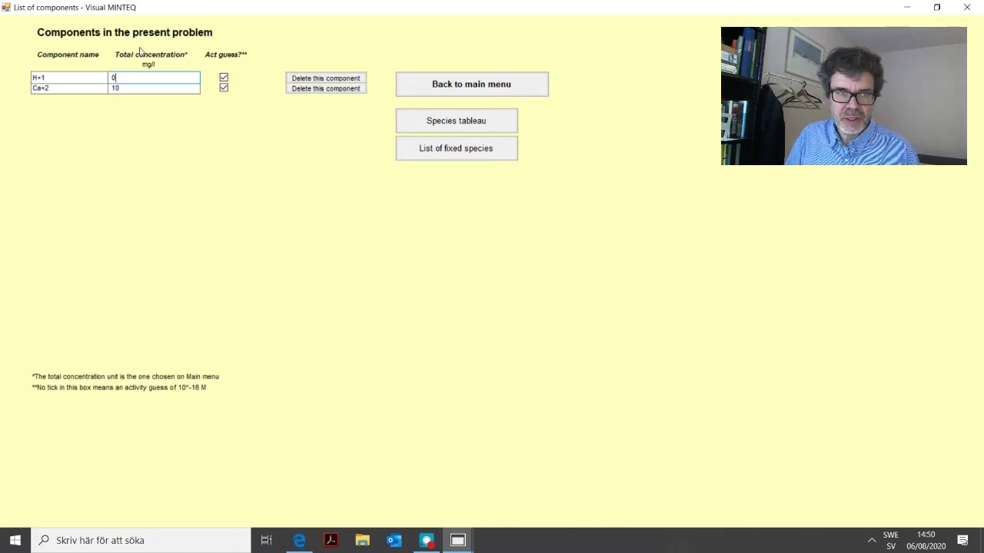
pyautogui.click(452, 152)
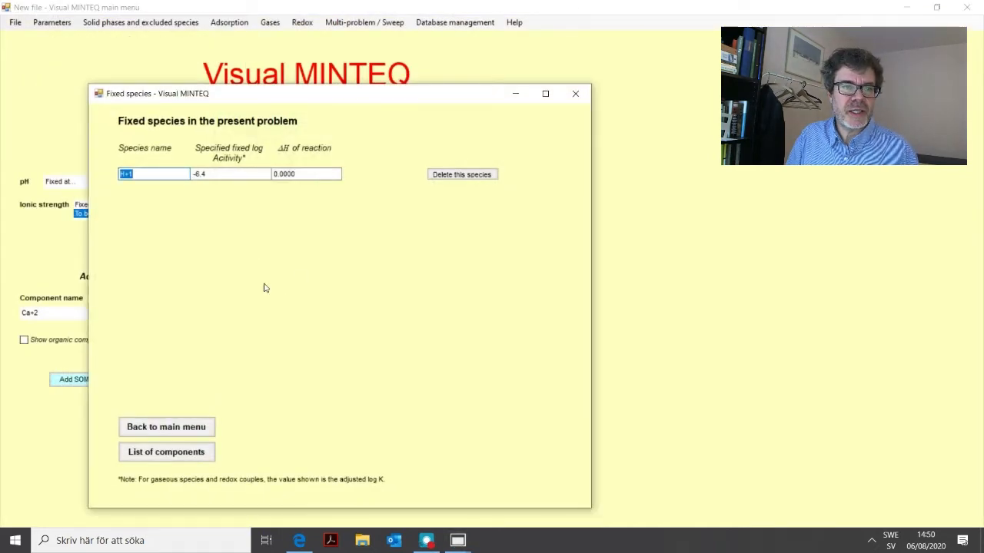
pyautogui.click(150, 174)
pyautogui.click(205, 175)
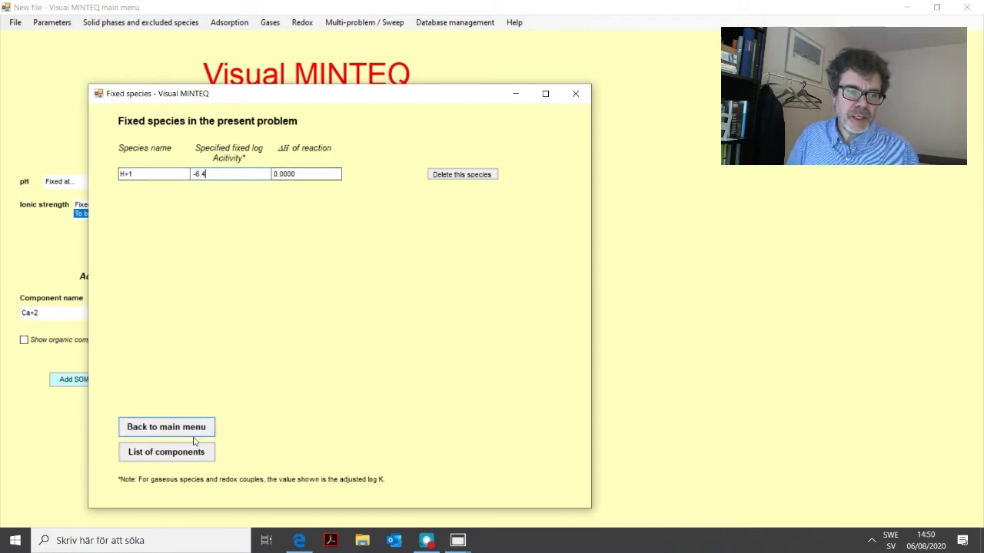
pyautogui.click(175, 431)
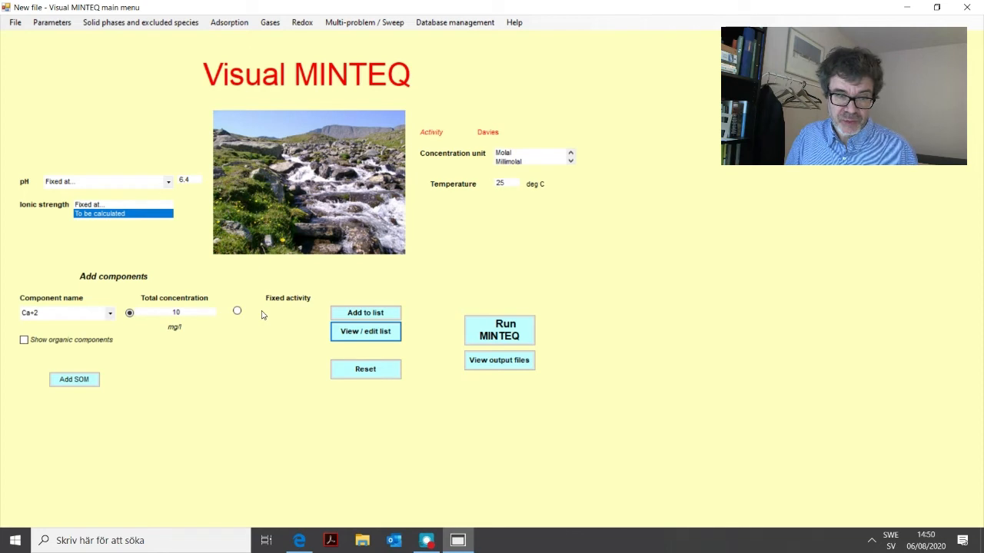
# Add the component SO4-2 with a total concentration of 20 mg/l and open the list of components to check it.
pyautogui.click(110, 316)
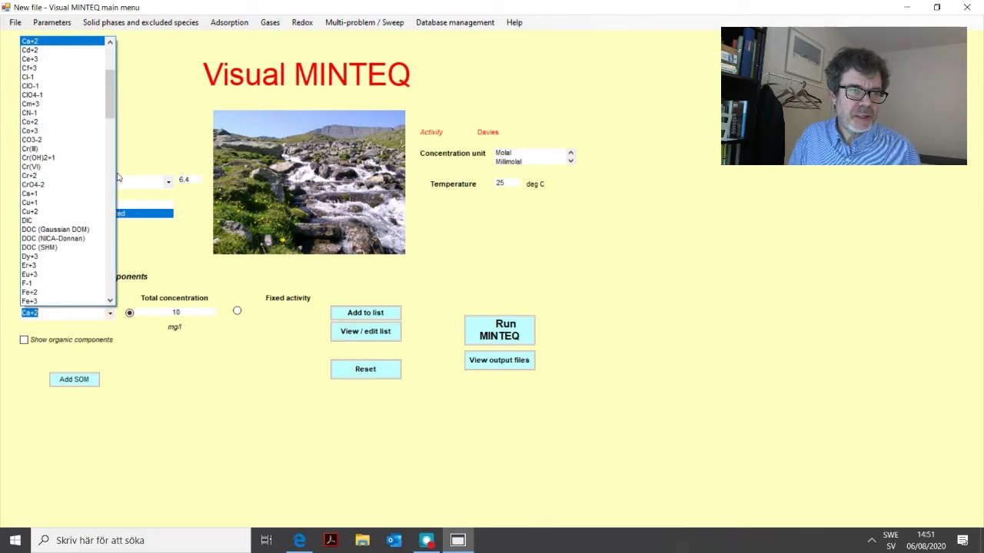
pyautogui.moveTo(110, 90); pyautogui.dragTo(113, 234)
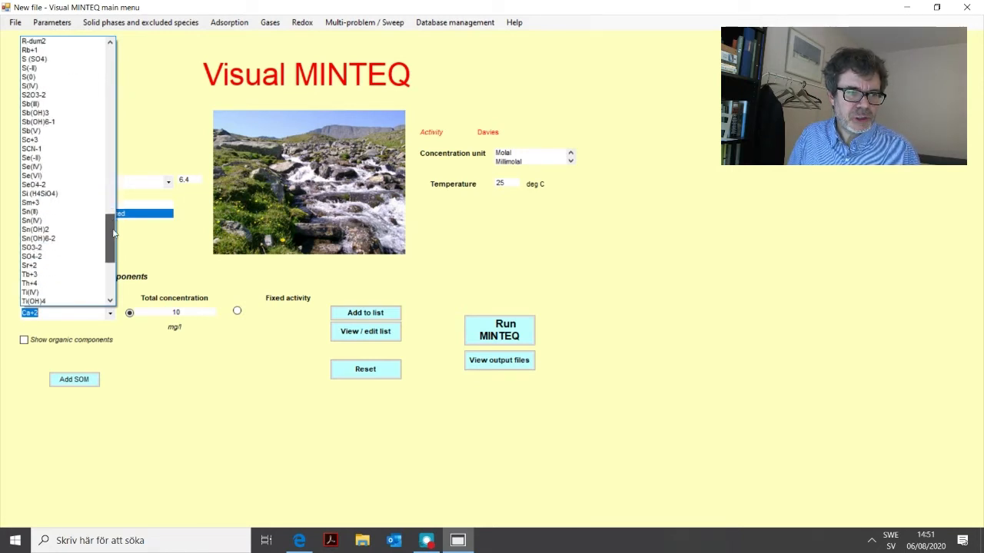
pyautogui.click(45, 257)
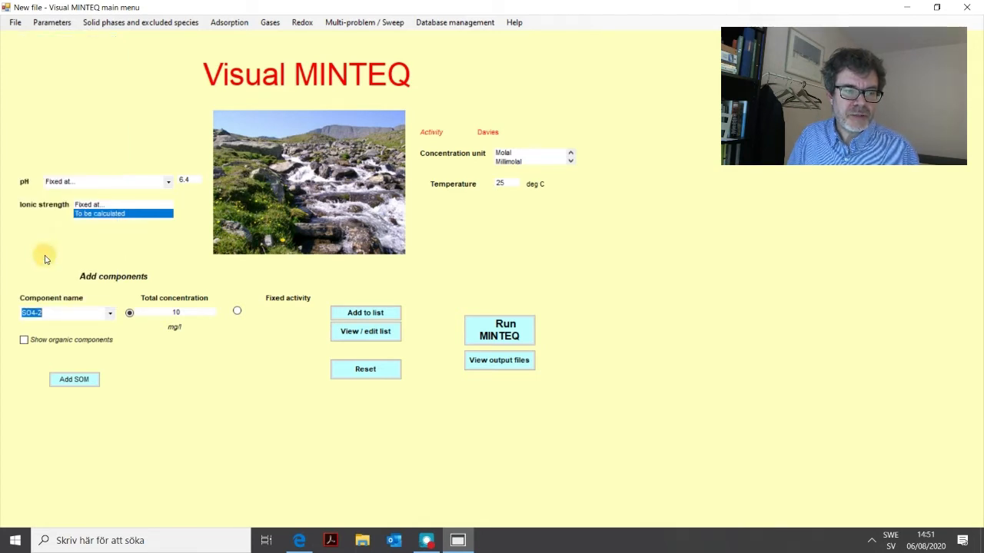
pyautogui.doubleClick(182, 312)
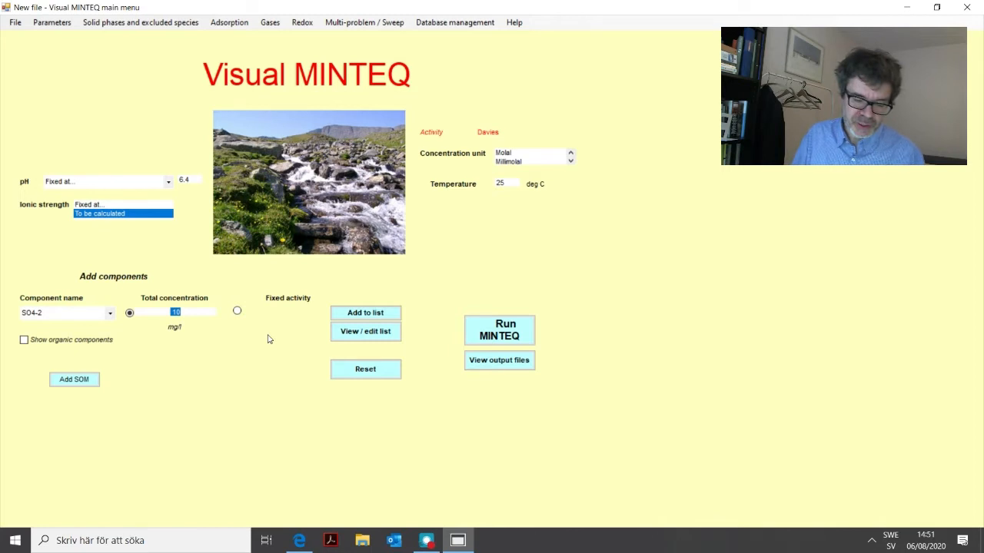
pyautogui.write('20')
pyautogui.click(365, 314)
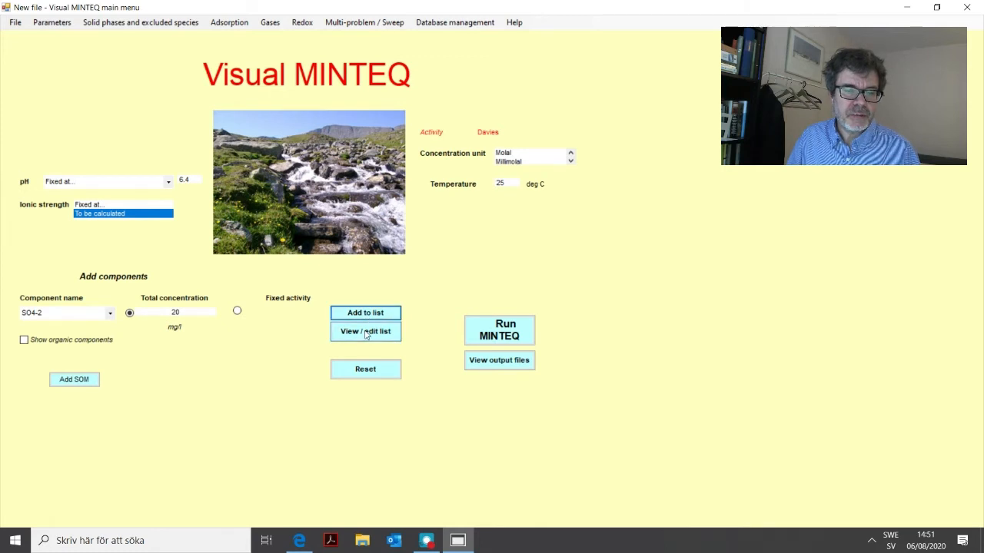
pyautogui.click(366, 332)
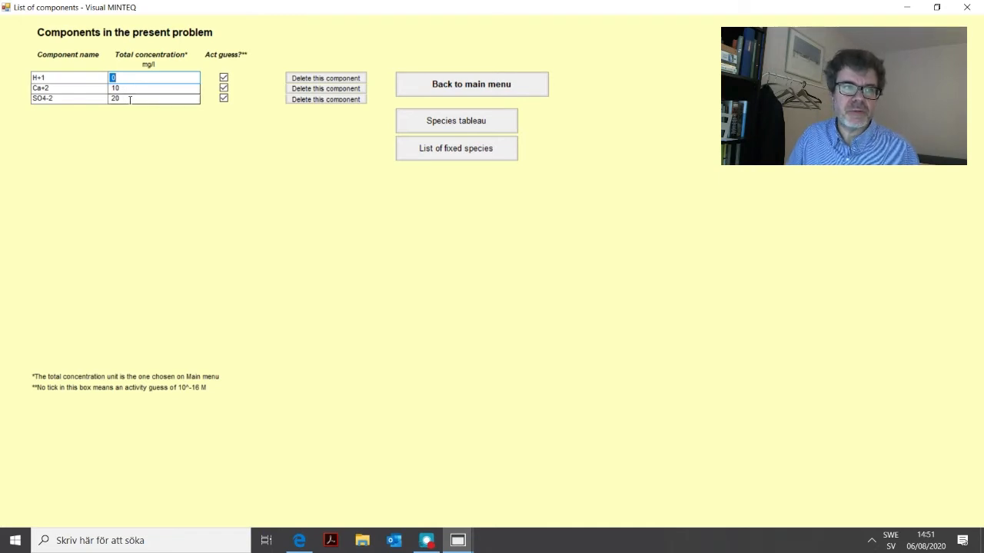
# Return to the main menu and look through the available component names, comparing the sulfur entries such as SO3-2, SO4-2, HS-1 and S (SO4).
pyautogui.click(469, 84)
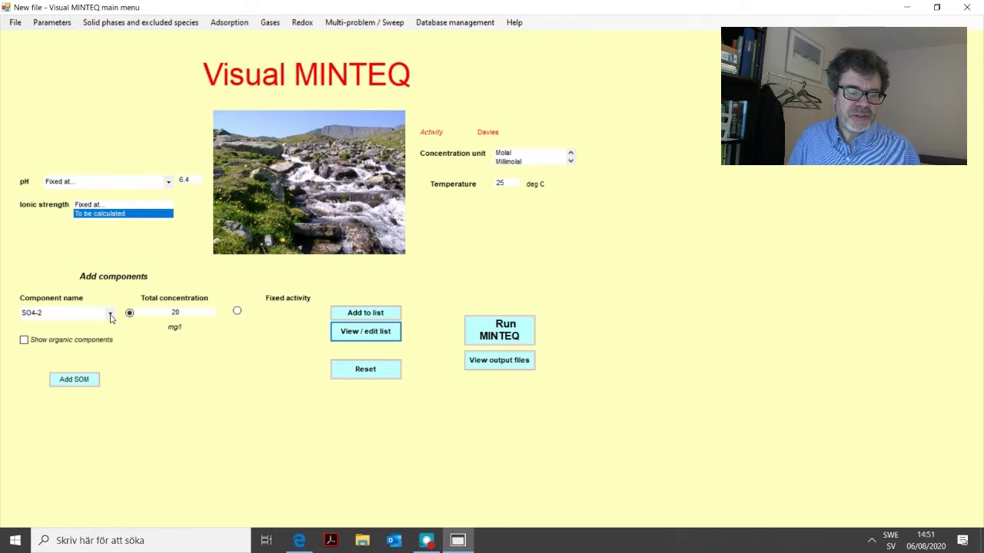
pyautogui.click(111, 316)
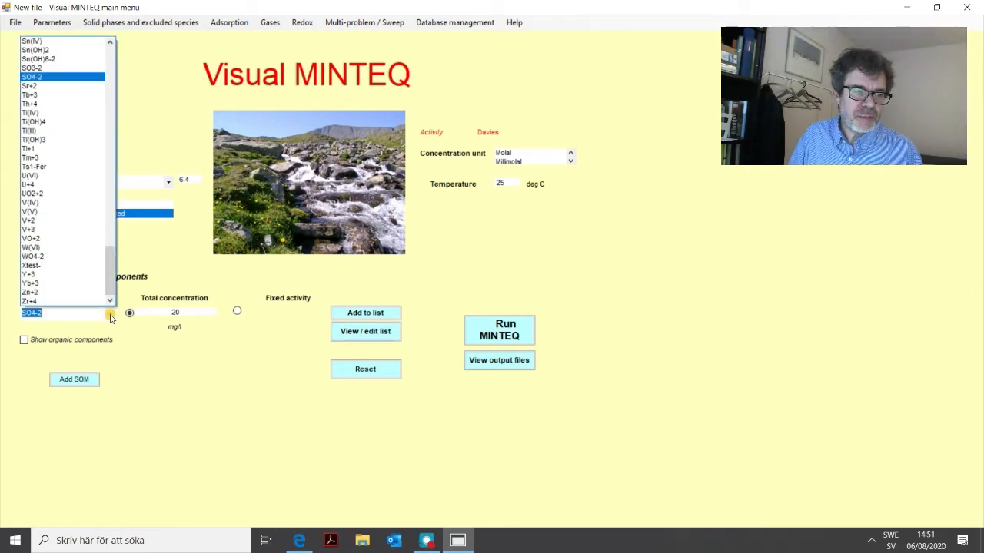
pyautogui.moveTo(111, 278); pyautogui.dragTo(114, 233)
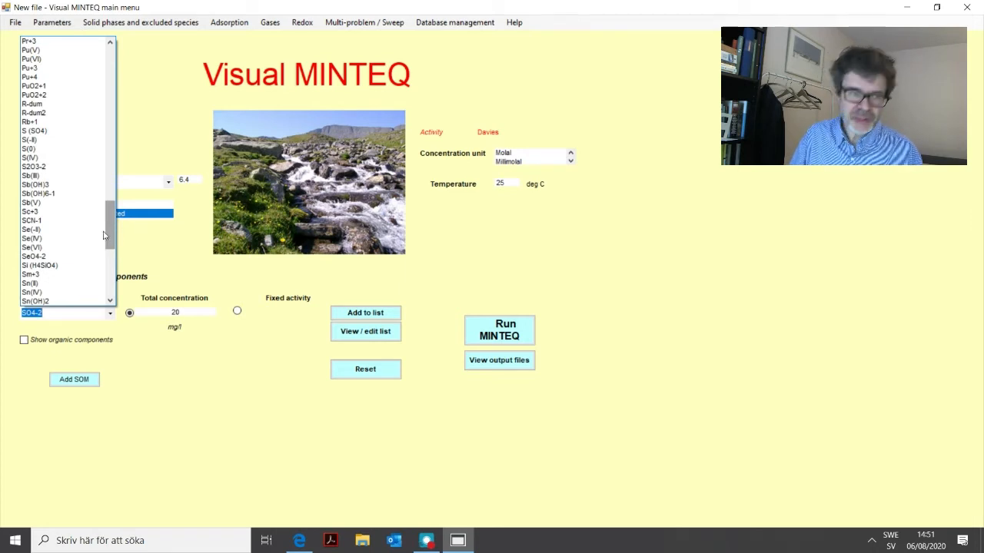
pyautogui.moveTo(111, 238); pyautogui.dragTo(111, 263)
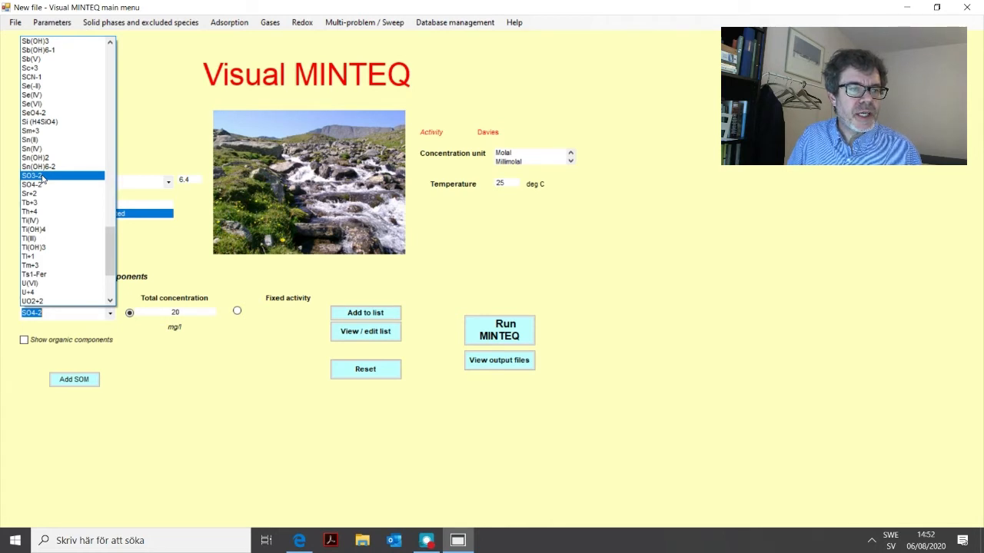
pyautogui.moveTo(107, 236); pyautogui.dragTo(115, 131)
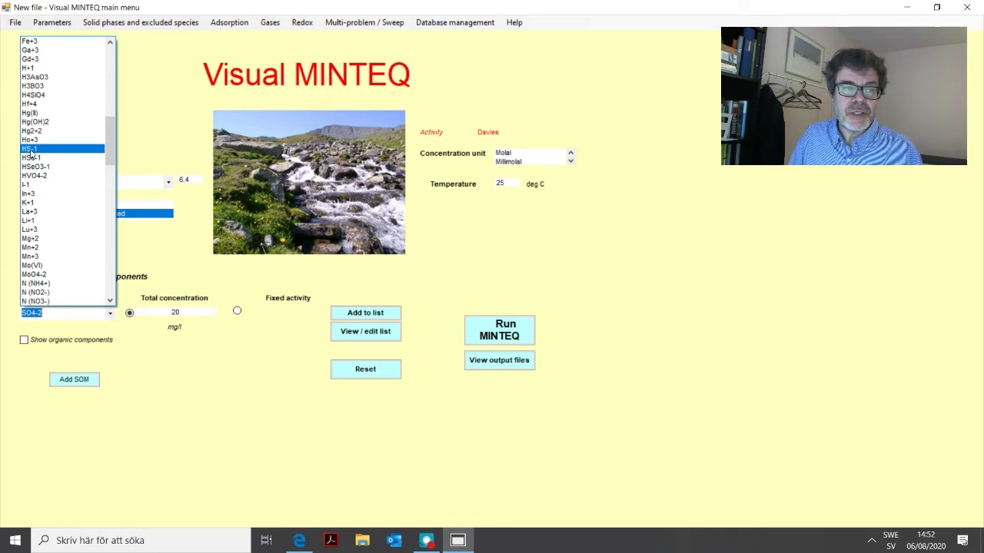
pyautogui.moveTo(110, 143); pyautogui.dragTo(106, 241)
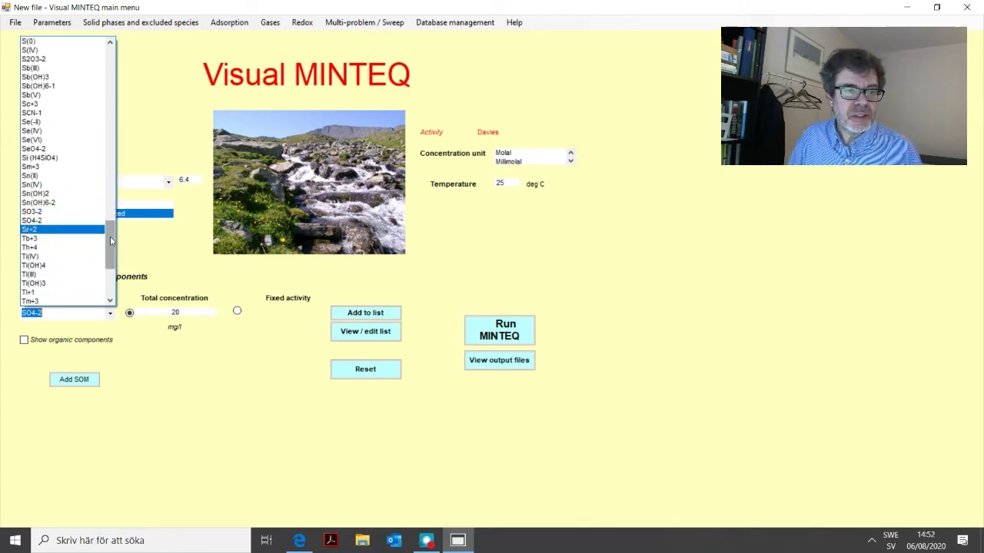
pyautogui.scroll(1, 110, 238)
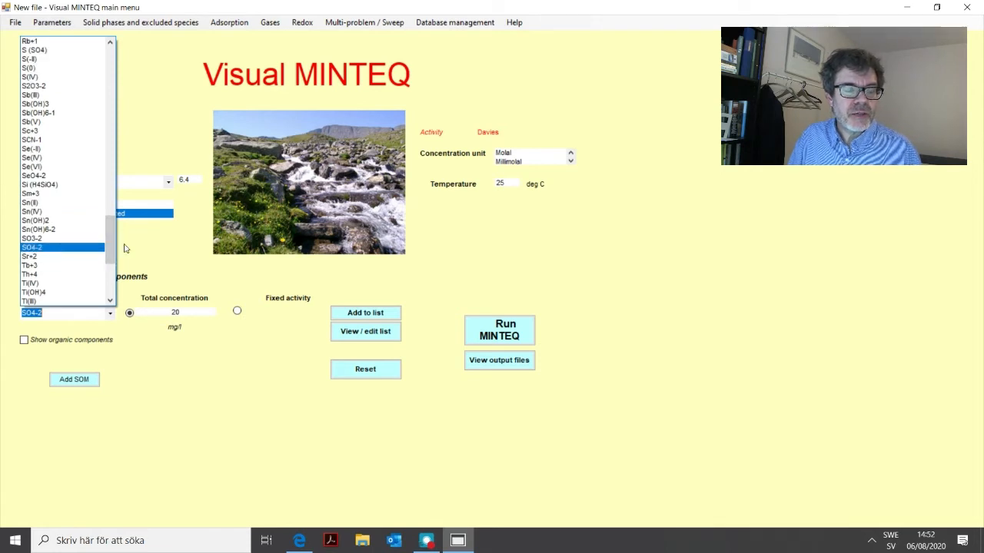
pyautogui.moveTo(111, 241); pyautogui.dragTo(110, 211)
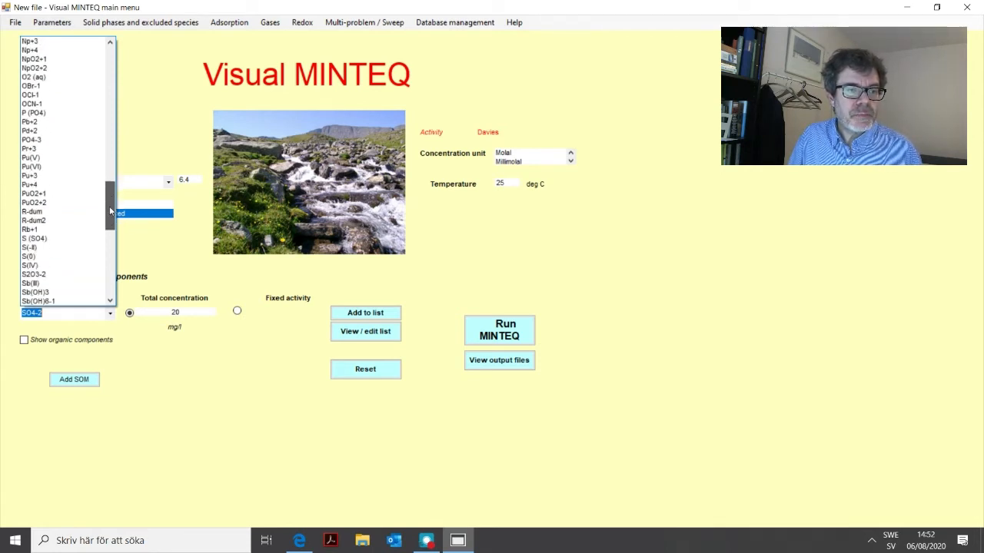
# Choose S (SO4) as the component name, and switch the selection back to SO4-2.
pyautogui.click(44, 239)
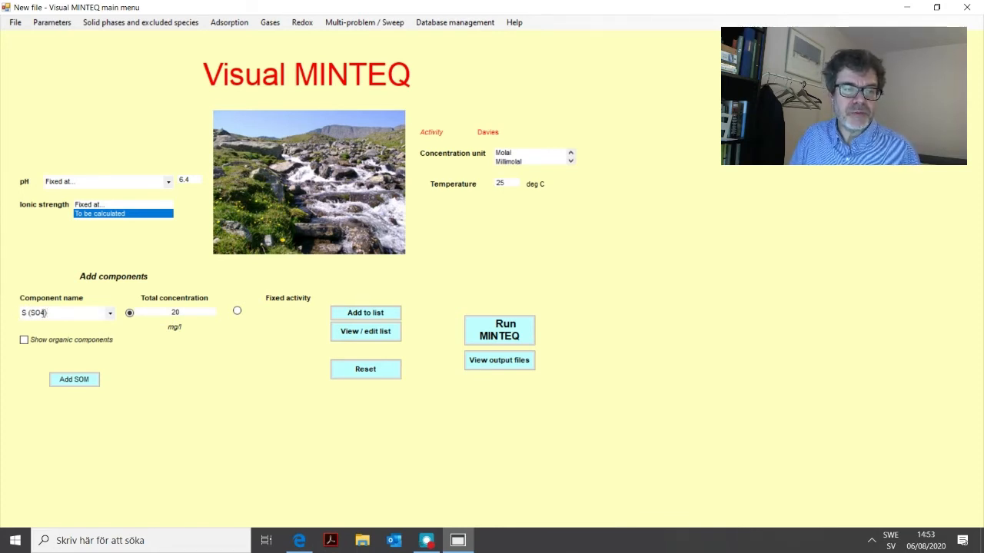
pyautogui.click(111, 313)
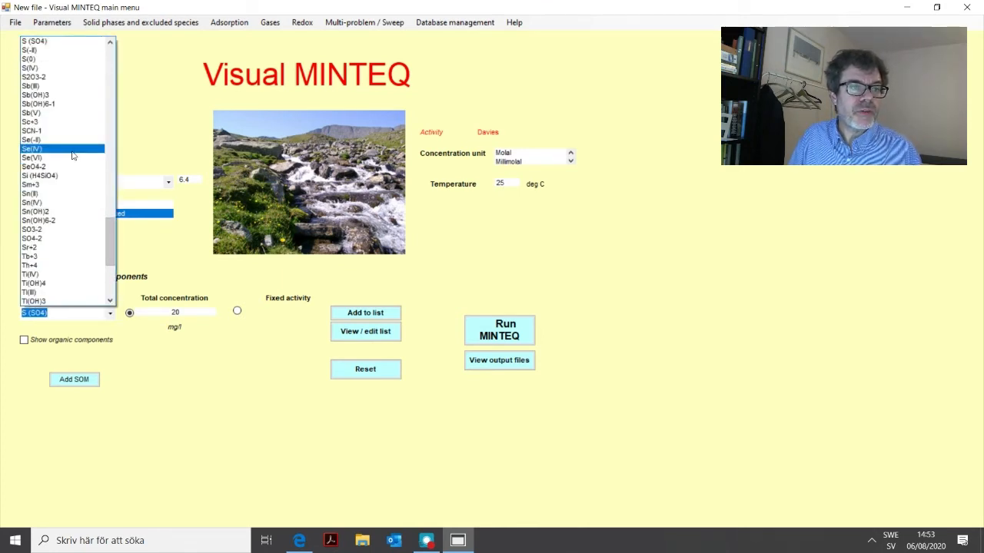
pyautogui.scroll(-1, 113, 234)
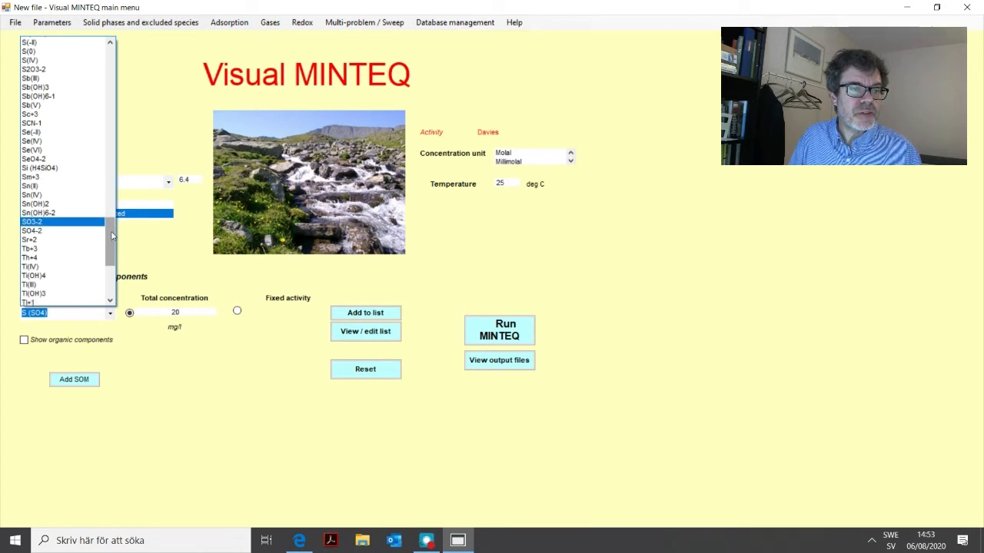
pyautogui.click(70, 228)
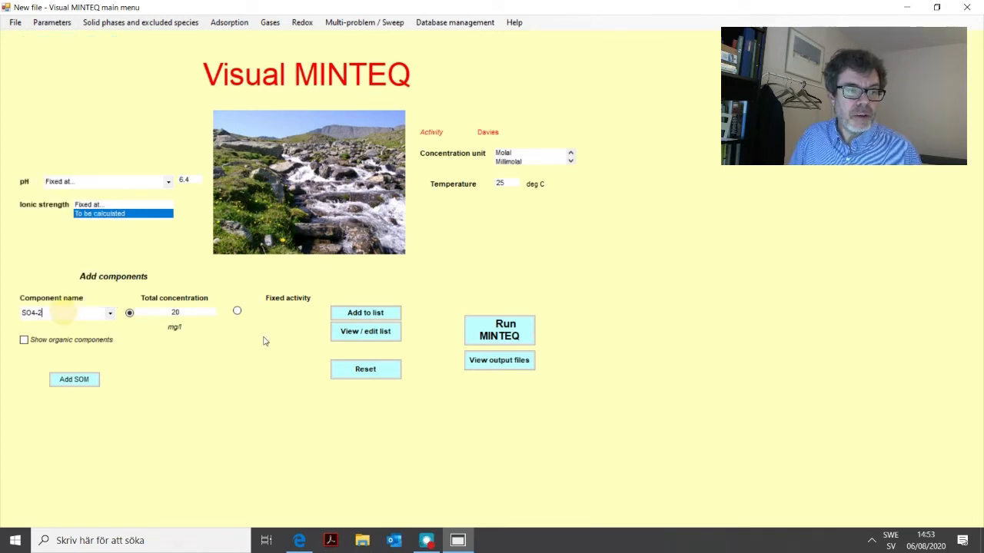
# Check the list of components and their total concentrations again, and return to the main menu.
pyautogui.click(189, 313)
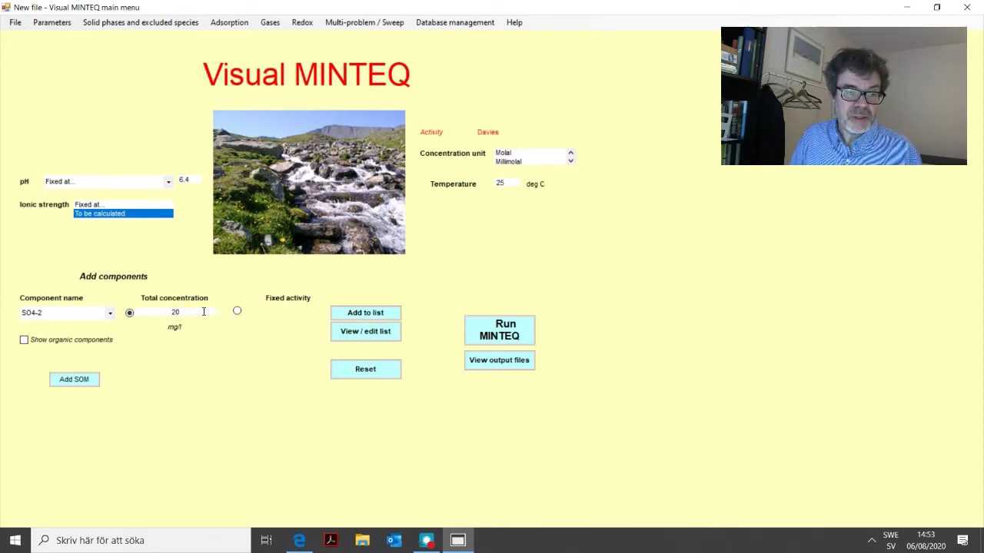
pyautogui.click(397, 316)
pyautogui.click(358, 334)
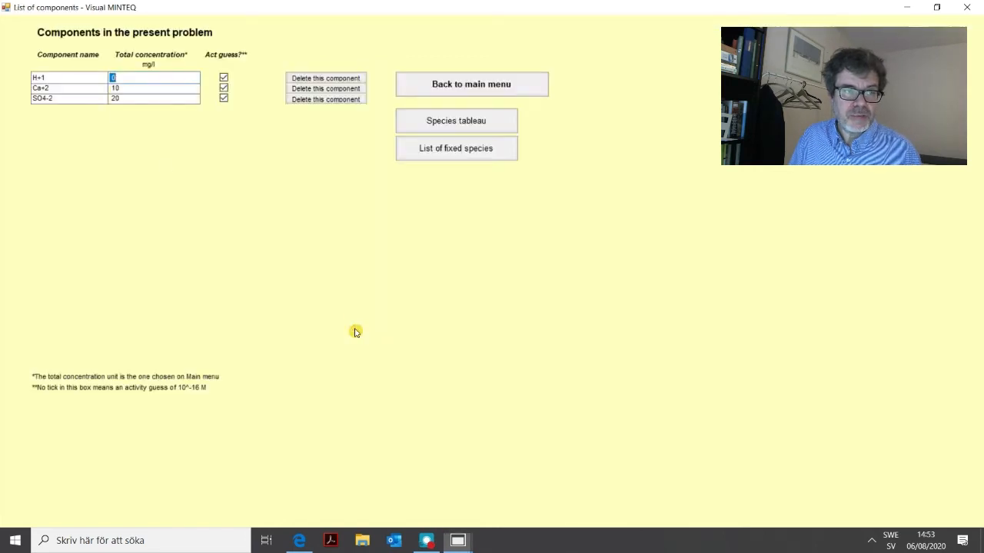
pyautogui.click(435, 90)
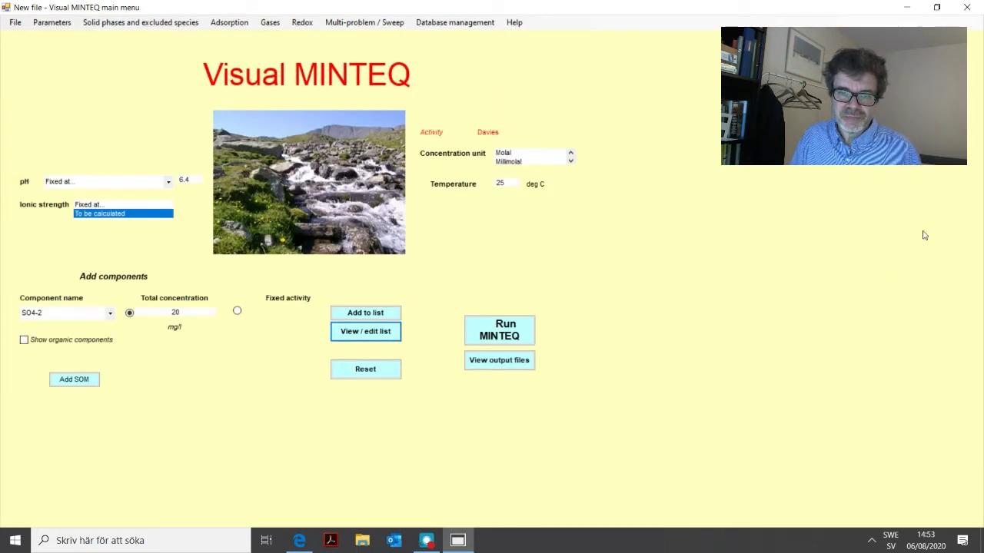
# Run the equilibrium calculation, examine the percentage distribution among species, and return to the main output.
pyautogui.click(498, 328)
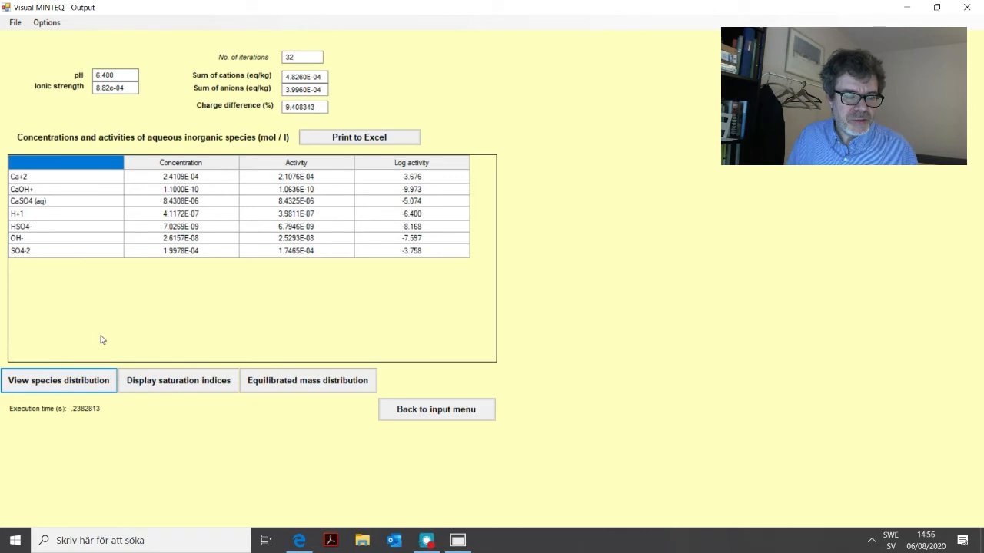
pyautogui.click(60, 382)
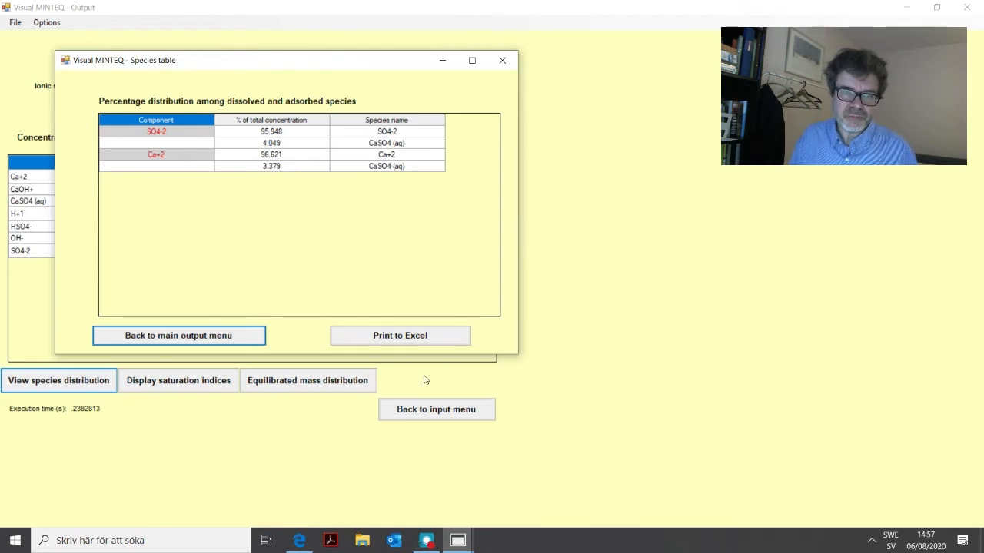
pyautogui.click(204, 336)
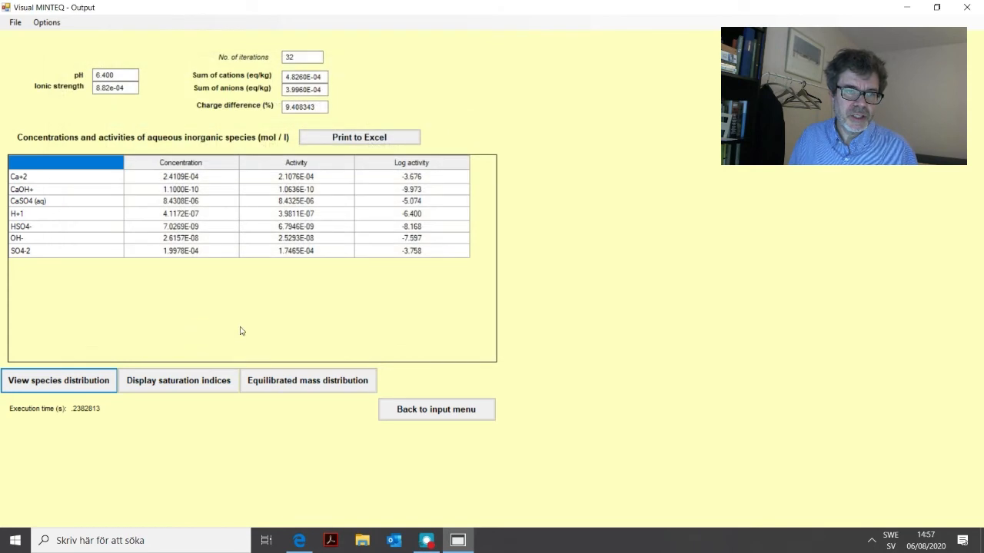
# Export the species concentrations and activities to Excel, inspect the exported table, and close the workbook.
pyautogui.click(359, 137)
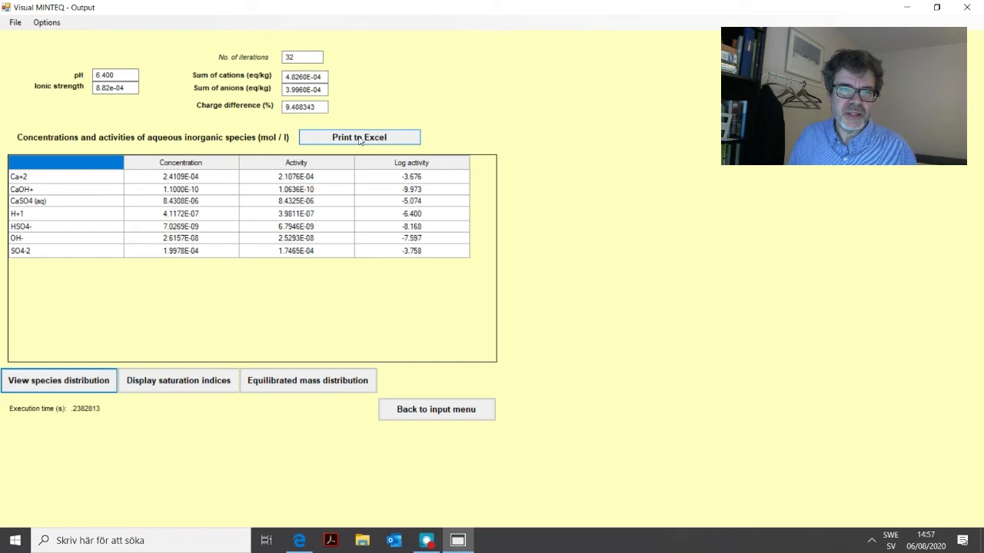
pyautogui.click(359, 138)
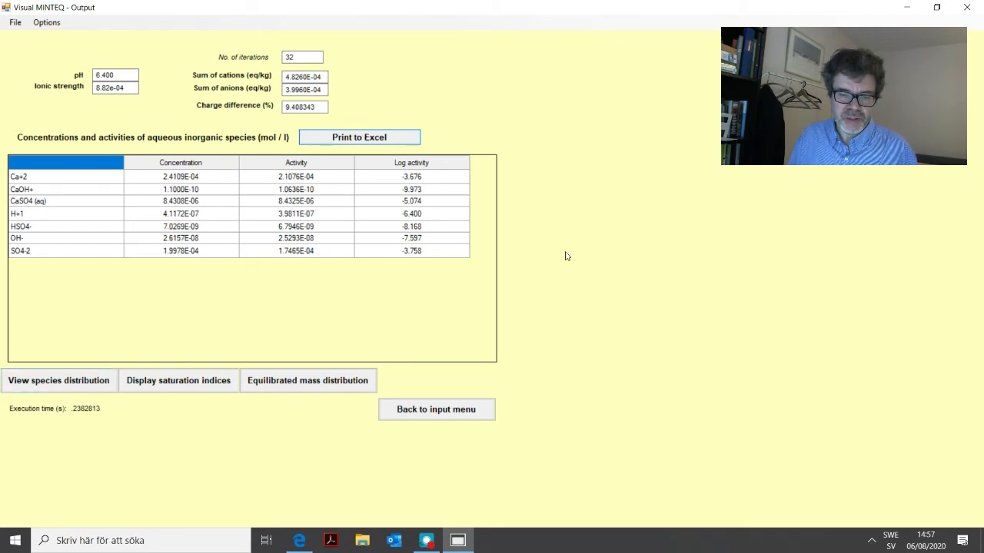
pyautogui.click(491, 541)
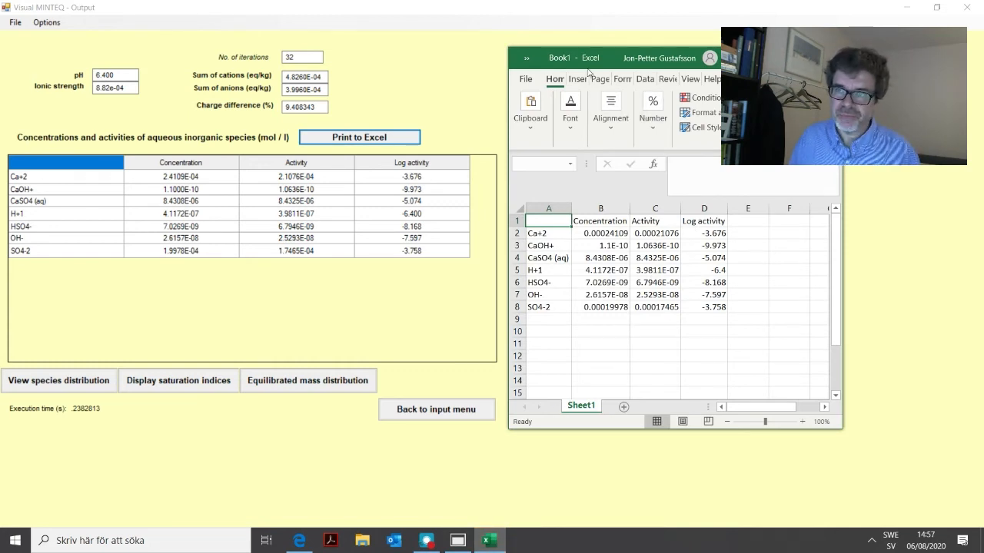
pyautogui.click(830, 57)
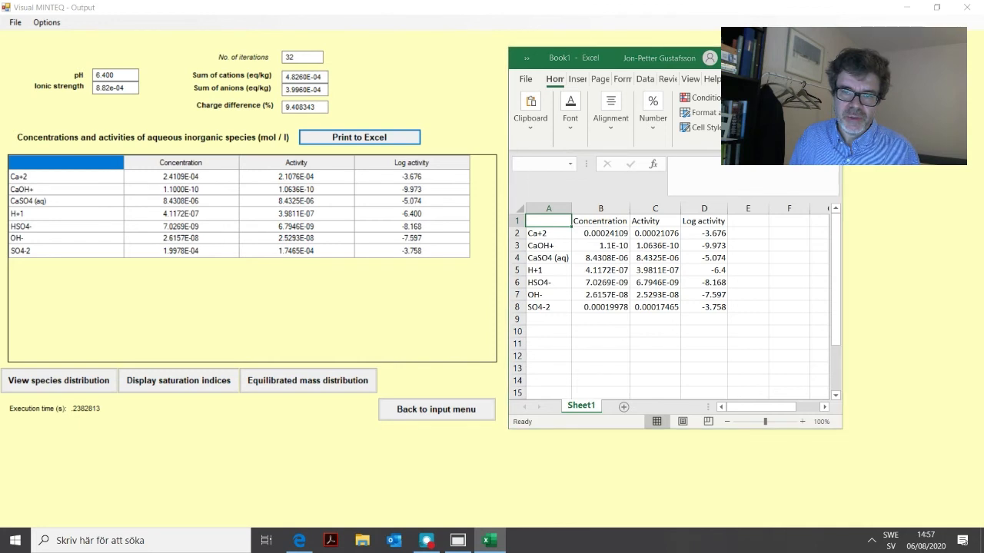
pyautogui.click(757, 338)
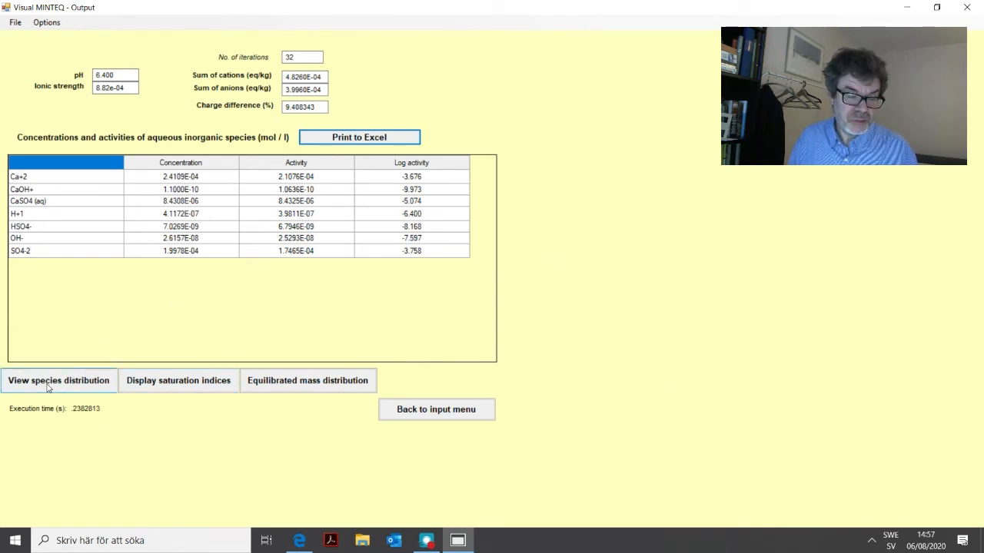
# Examine the mineral saturation indices and the equilibrated mass distribution, and return to the input menu.
pyautogui.click(187, 385)
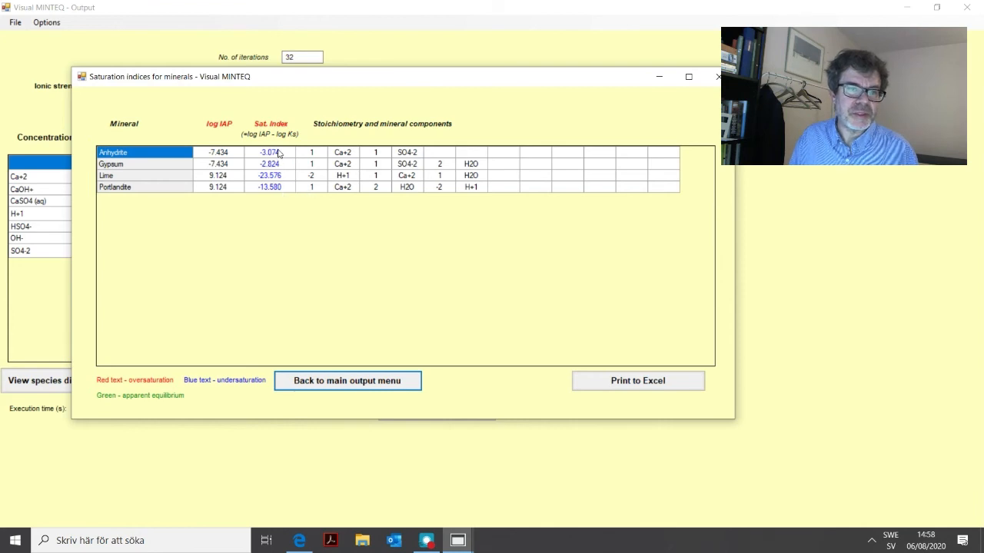
pyautogui.click(351, 383)
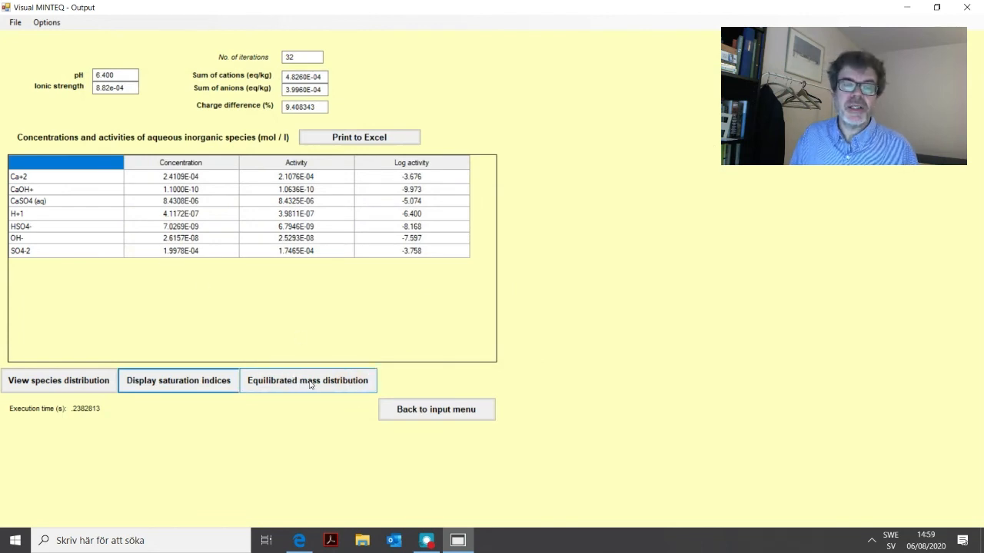
pyautogui.click(311, 383)
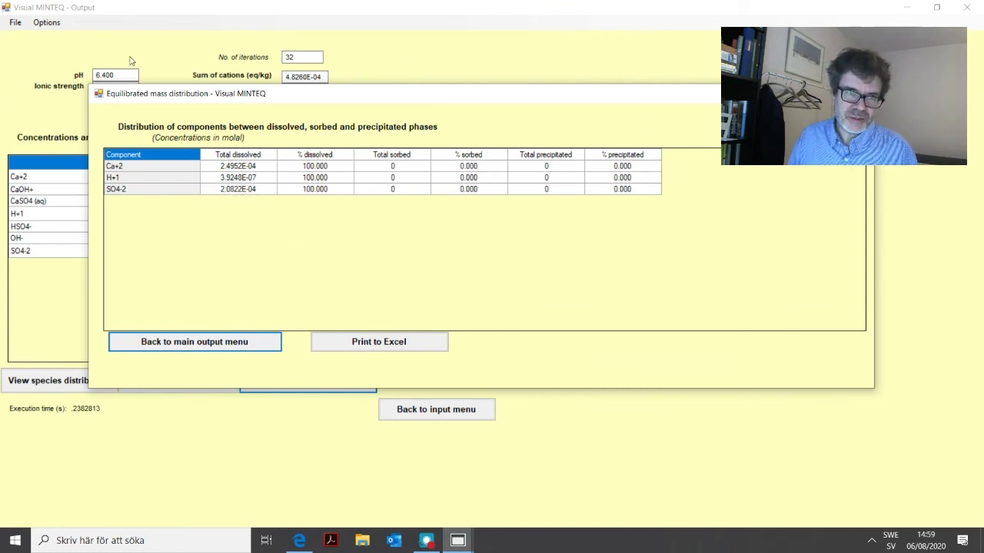
pyautogui.click(229, 339)
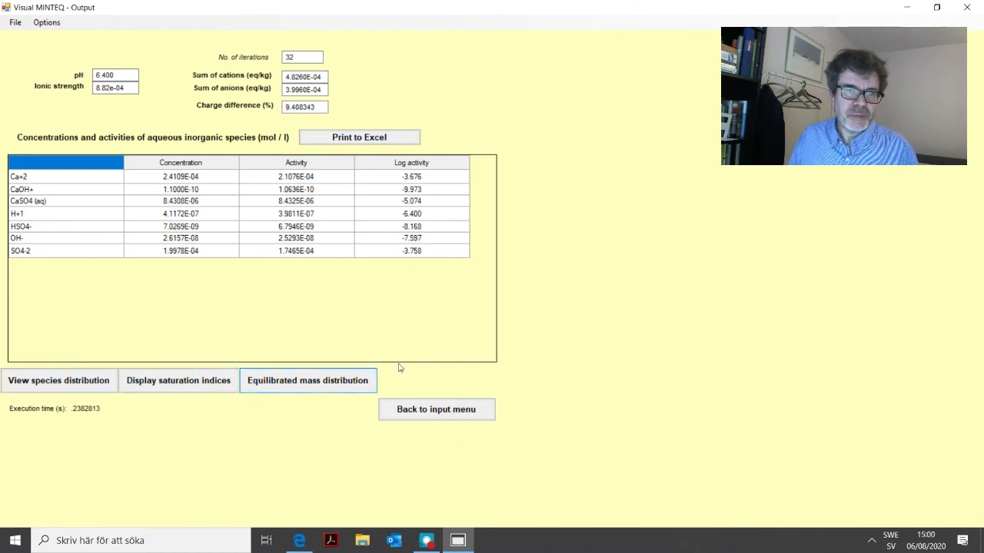
pyautogui.click(432, 410)
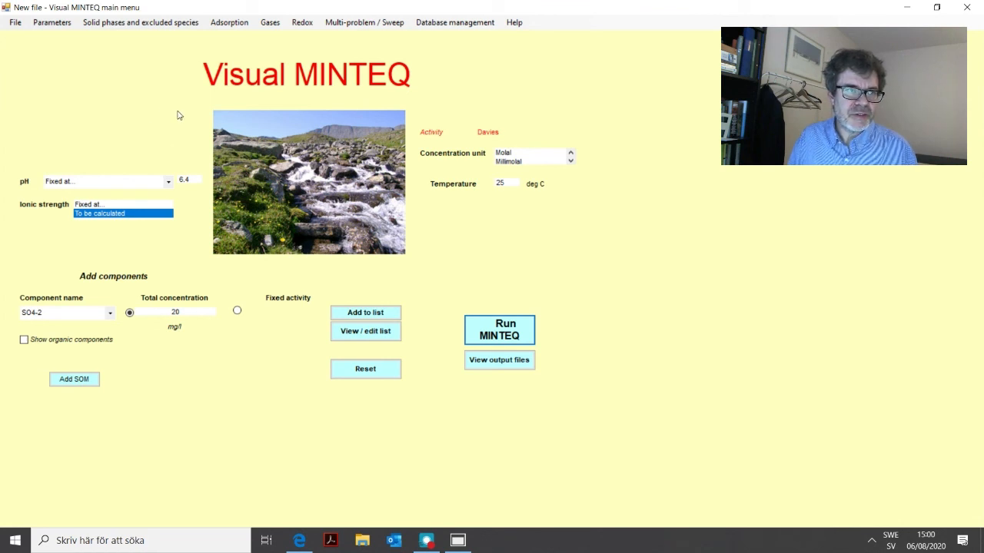
# Save the problem as an input file named drejgyuf in the Vminteq31 folder.
pyautogui.click(15, 24)
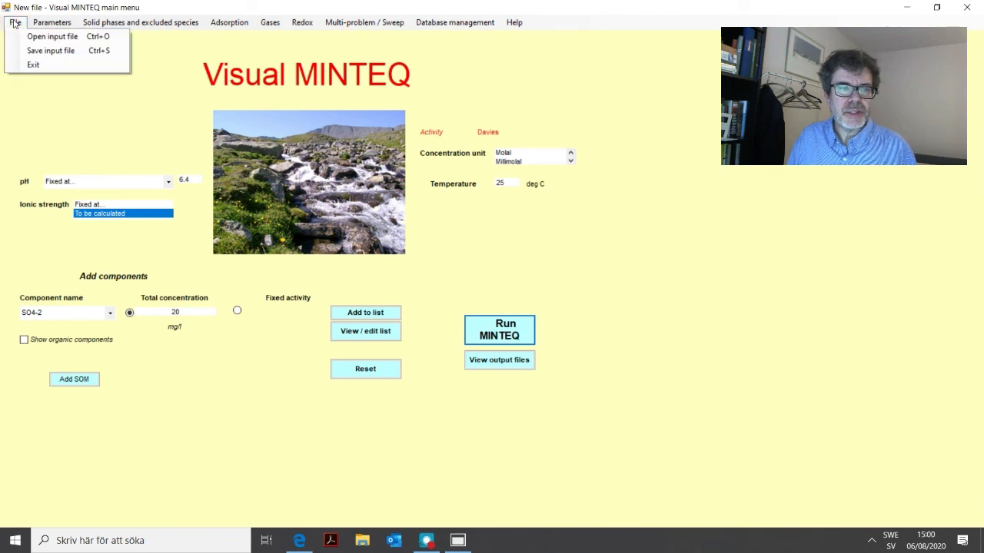
pyautogui.click(52, 50)
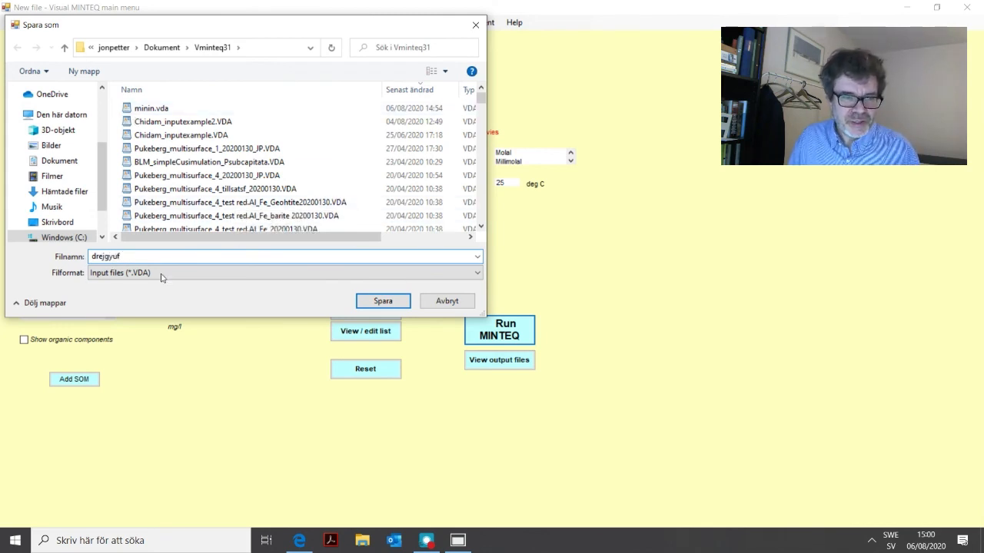
pyautogui.click(387, 303)
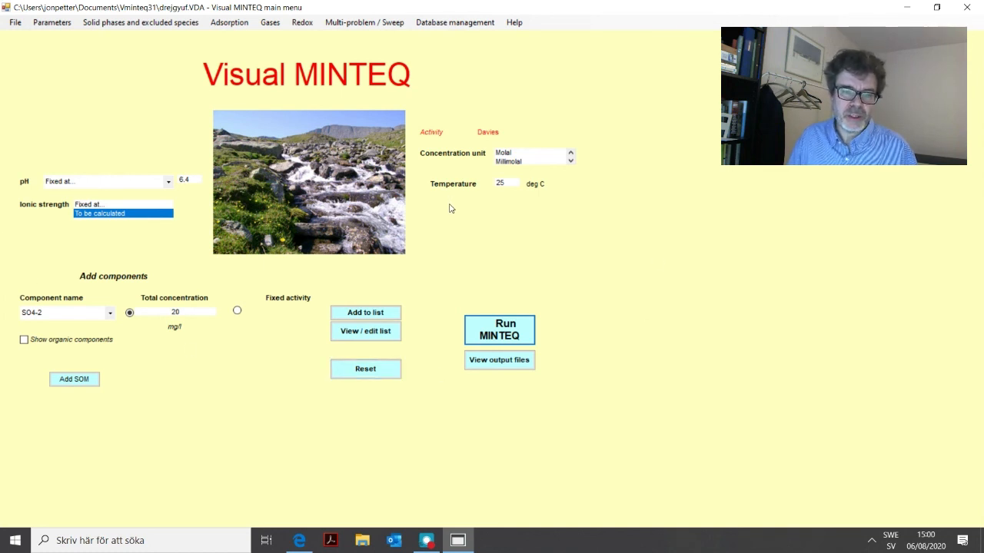
# Reset the current problem and reopen the saved input file drejgyuf.VDA.
pyautogui.click(366, 369)
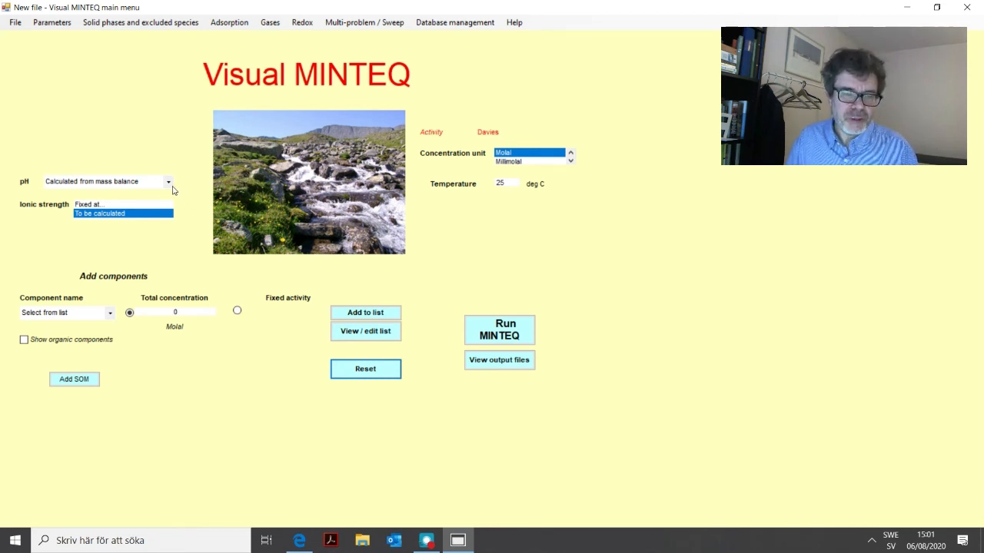
pyautogui.click(13, 23)
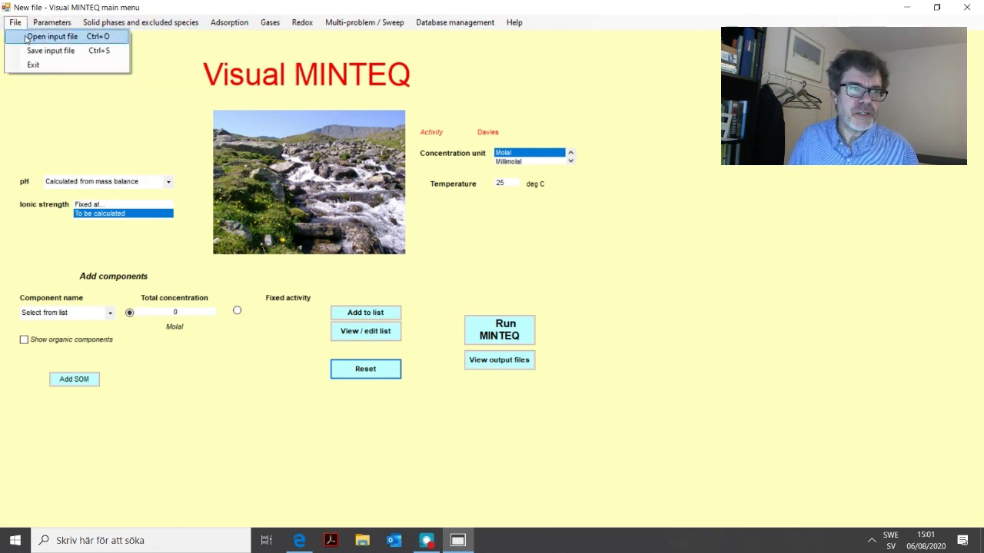
pyautogui.click(25, 38)
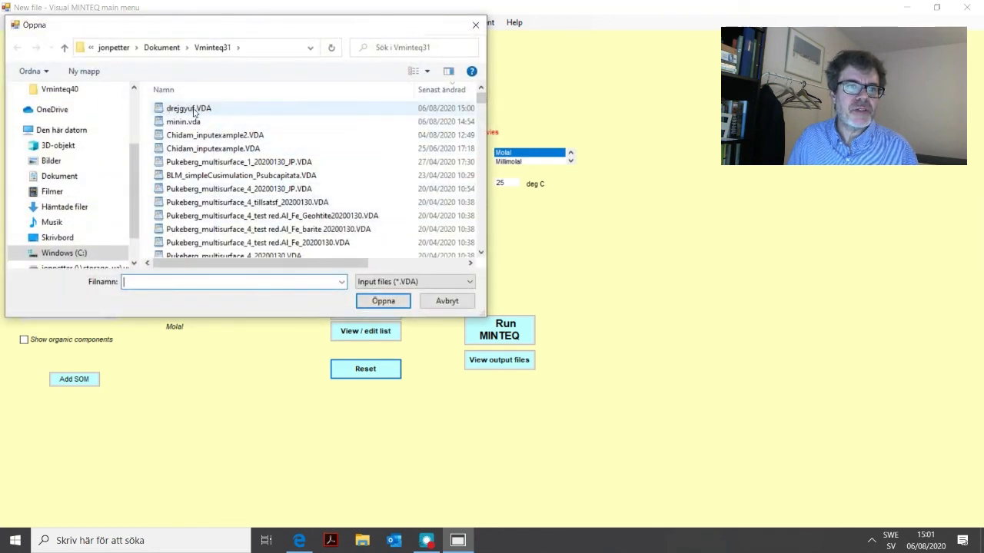
pyautogui.doubleClick(190, 110)
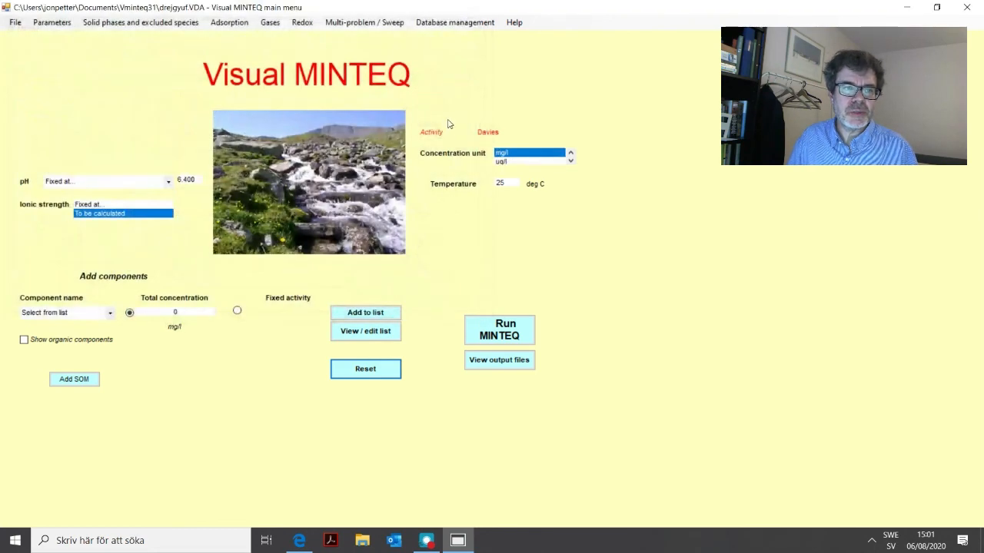
# Check the component list of the reopened problem and return to the main menu.
pyautogui.click(382, 336)
pyautogui.click(497, 87)
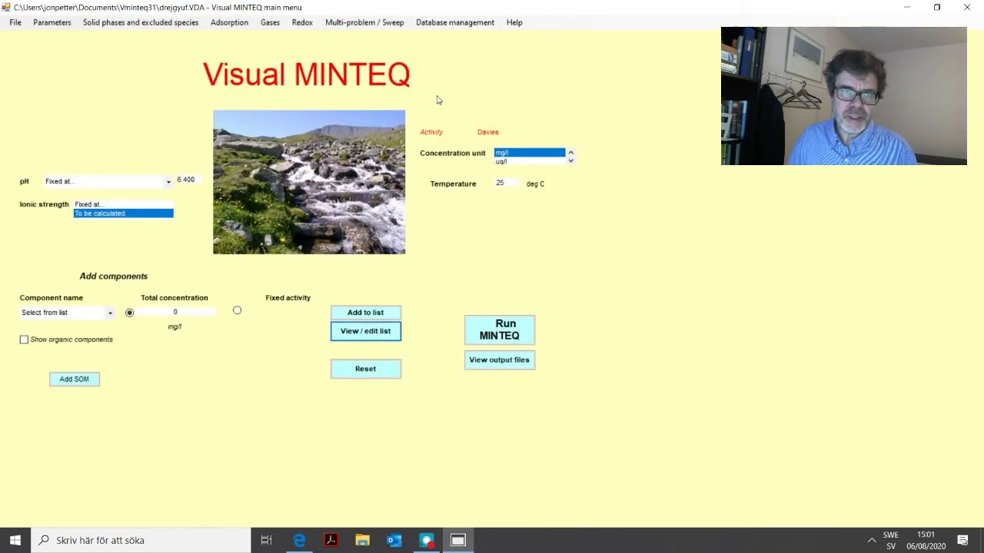
pyautogui.click(15, 23)
pyautogui.click(584, 415)
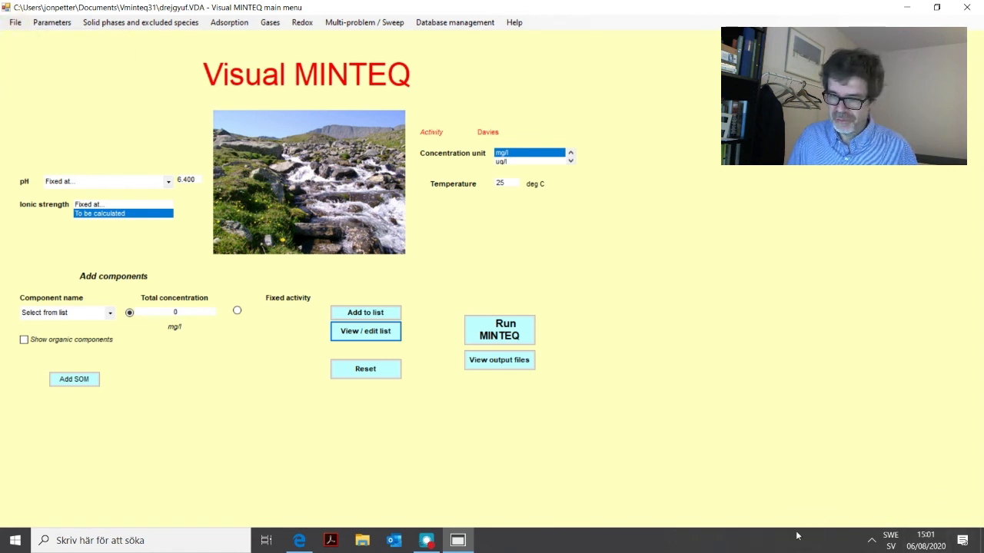